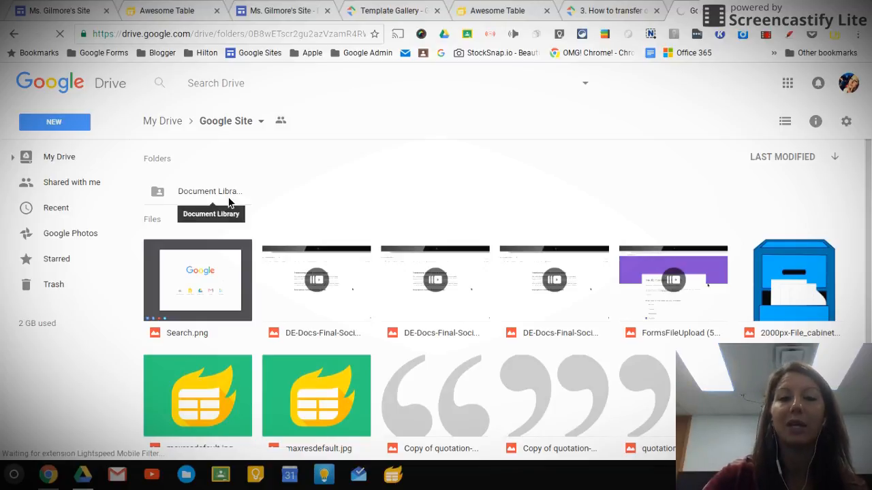
# Open the Document Library subfolder inside the Google Site folder and select the Awesome Tables document
pyautogui.doubleClick(183, 198)
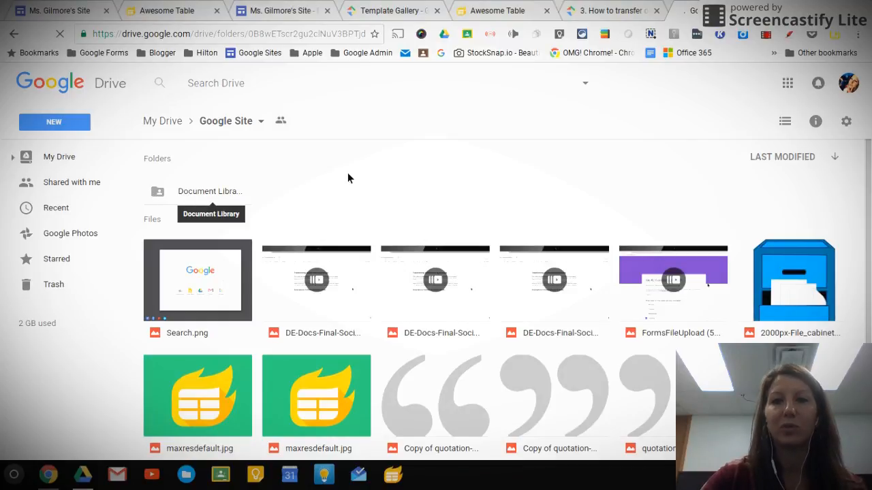
pyautogui.doubleClick(213, 193)
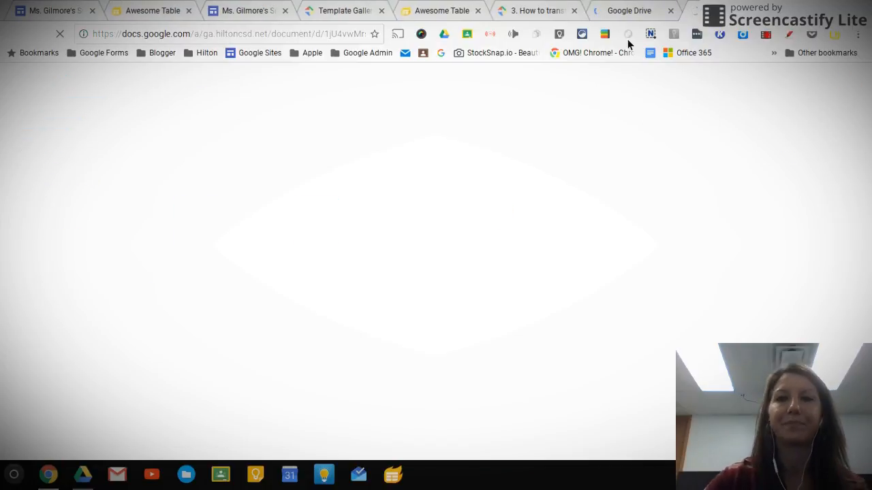
pyautogui.click(767, 11)
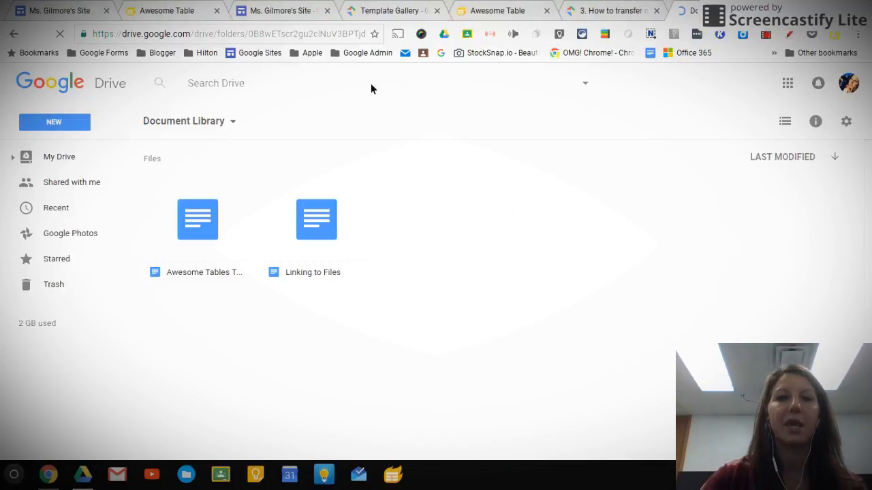
pyautogui.click(156, 218)
# Compare the files in the Document Library folder with the table on the website's Document Library page, and check the folder's sharing status
pyautogui.click(259, 15)
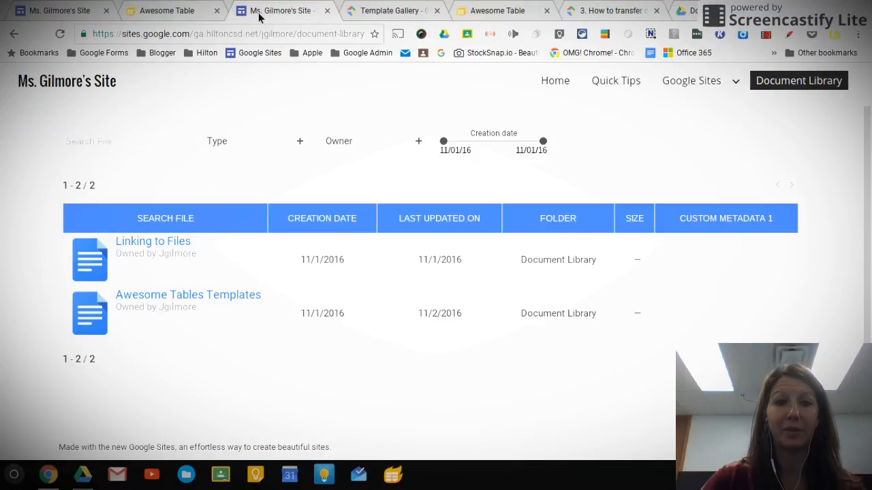
pyautogui.click(683, 12)
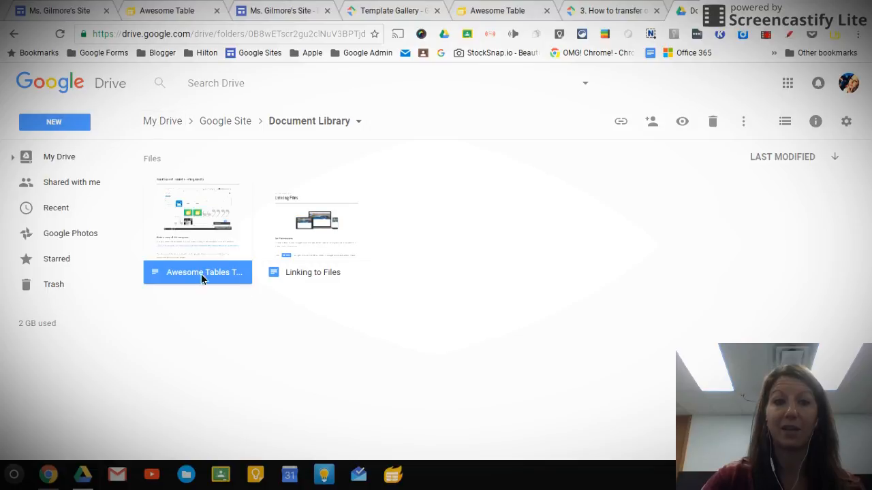
pyautogui.click(296, 12)
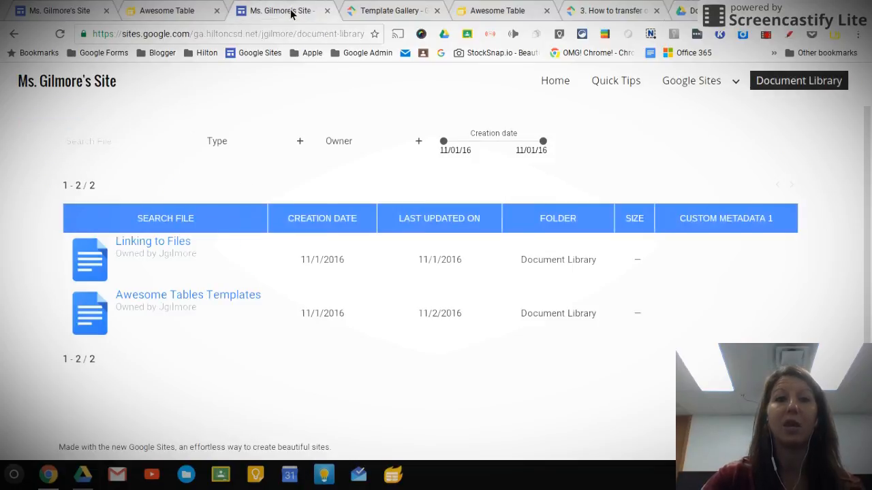
pyautogui.click(694, 11)
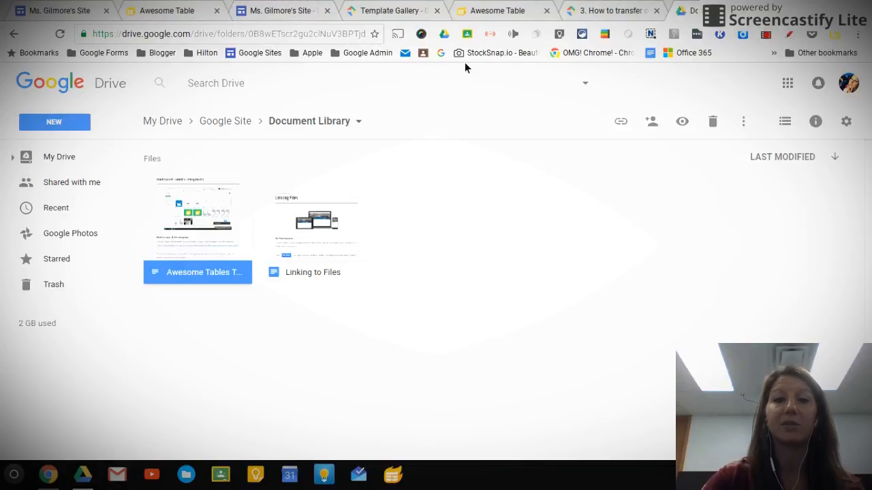
pyautogui.click(354, 150)
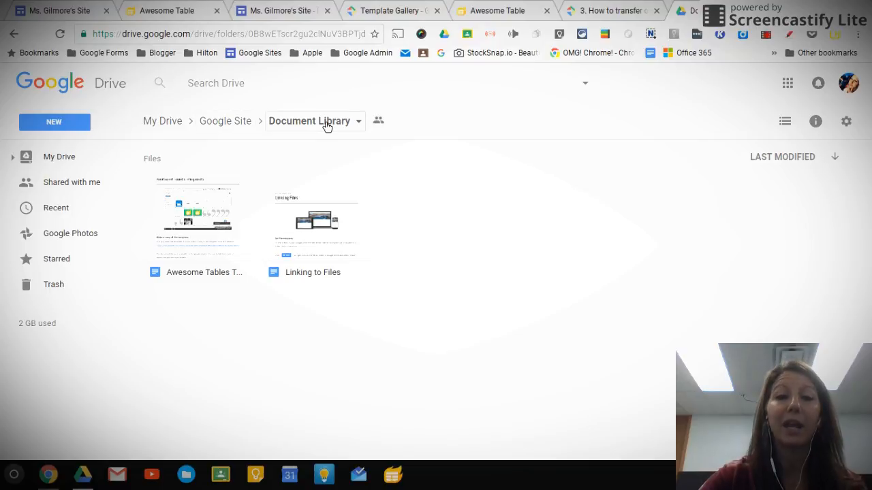
pyautogui.moveTo(382, 124)
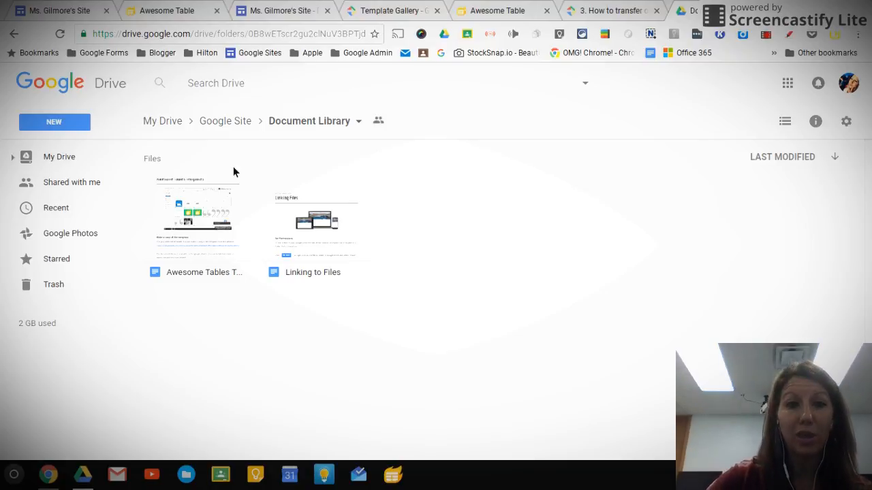
# Return to the Google Site folder and create a new Google Sheets spreadsheet in it, accepting the shared folder's permissions
pyautogui.click(216, 130)
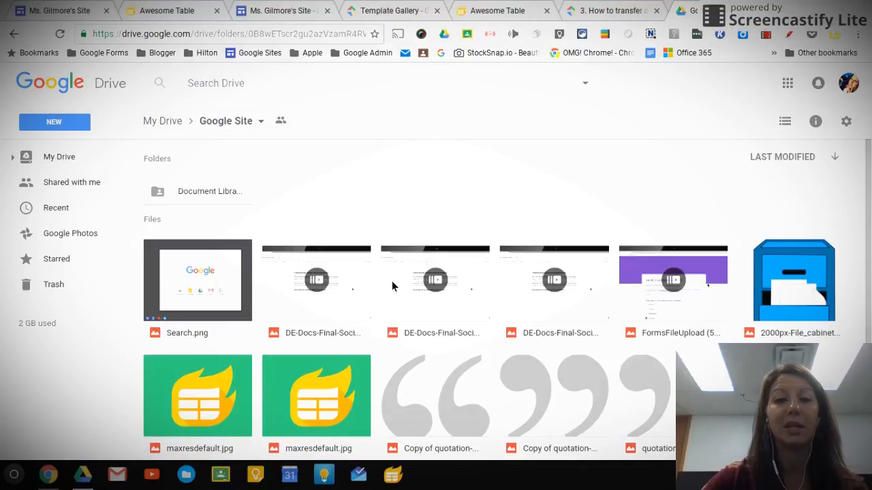
pyautogui.scroll(-2, 356, 418)
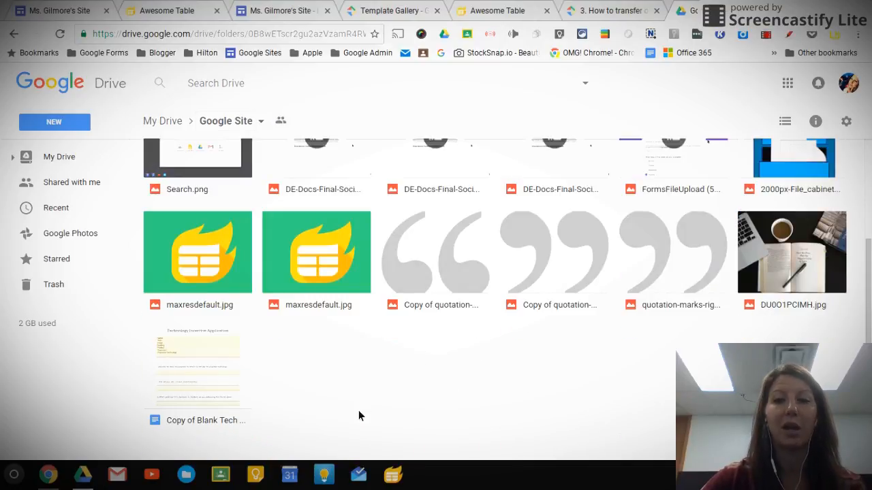
pyautogui.scroll(2, 207, 245)
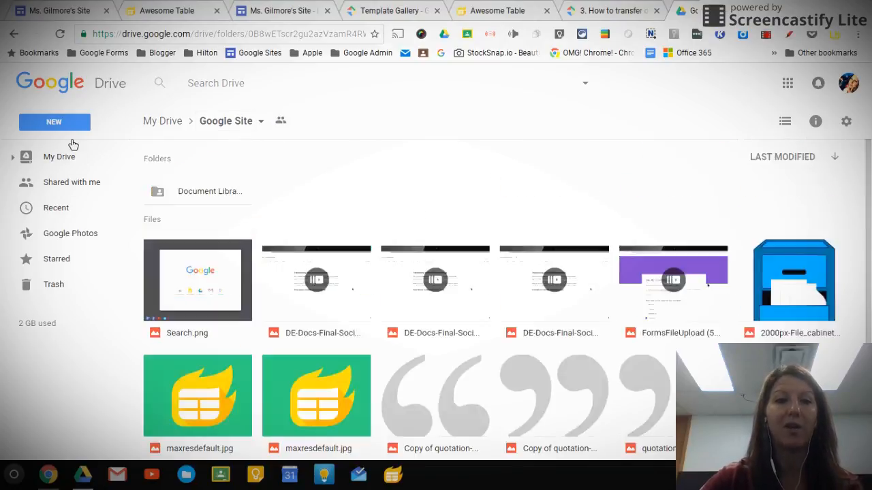
pyautogui.click(67, 125)
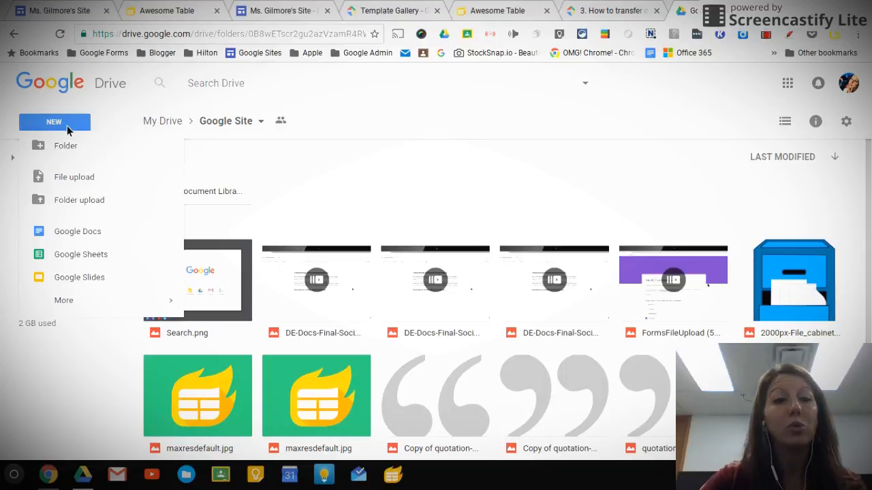
pyautogui.click(115, 256)
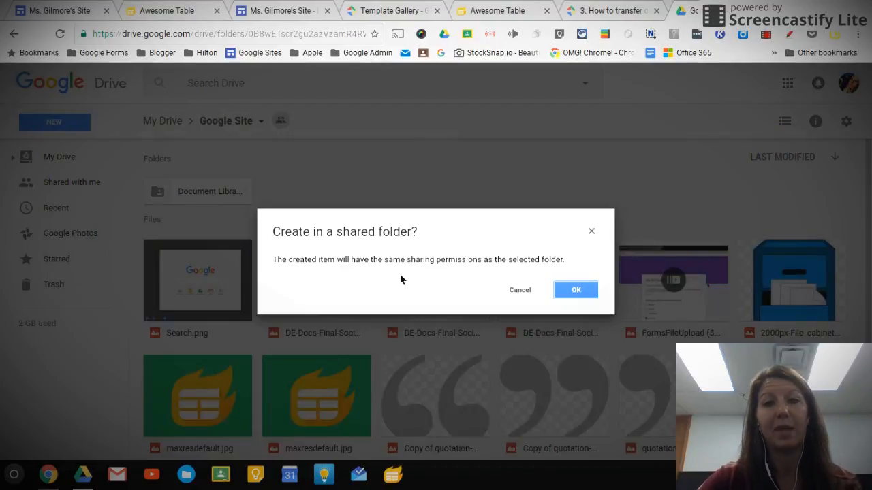
pyautogui.click(586, 295)
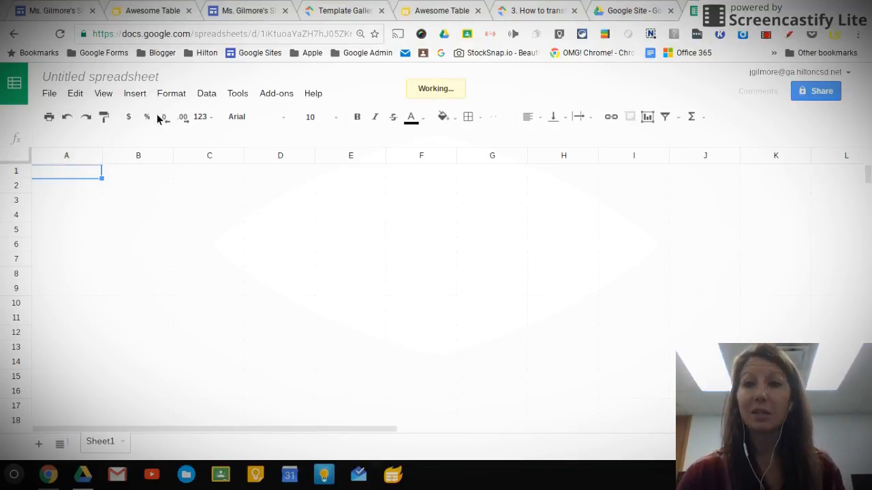
# Rename the untitled spreadsheet as "Unit 2 Doc Library"
pyautogui.click(150, 80)
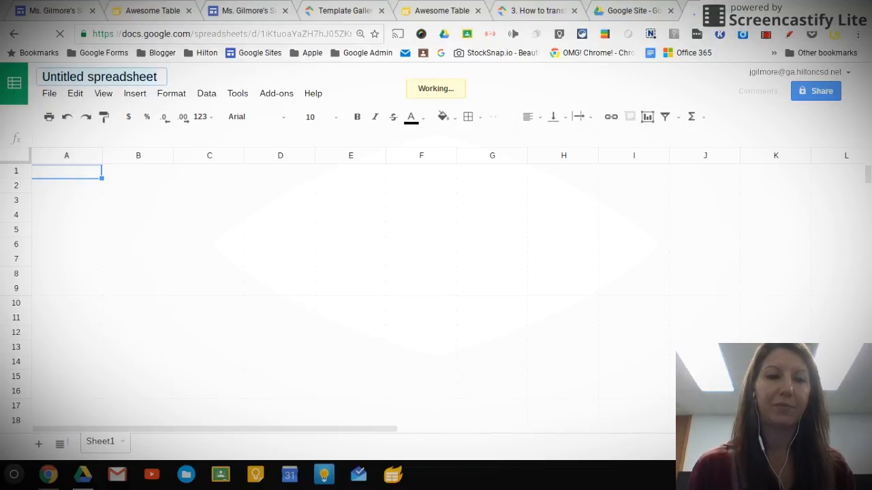
pyautogui.write('Unit 2 ')
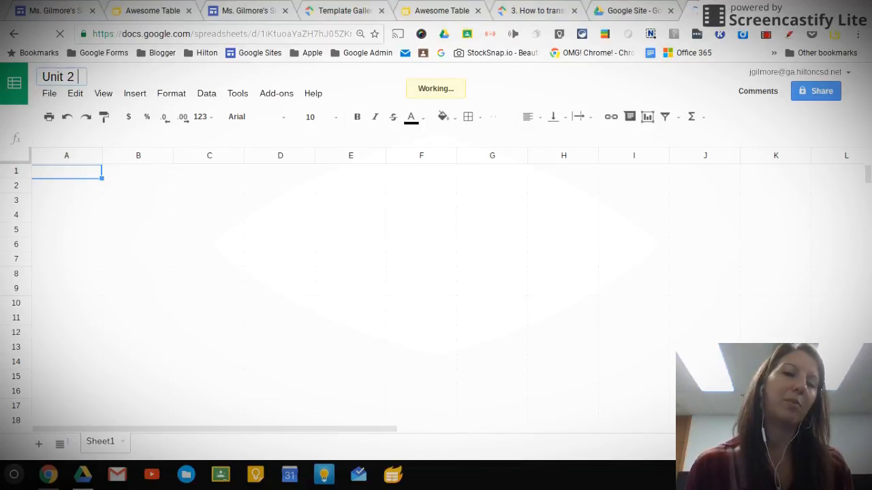
pyautogui.write('Doc')
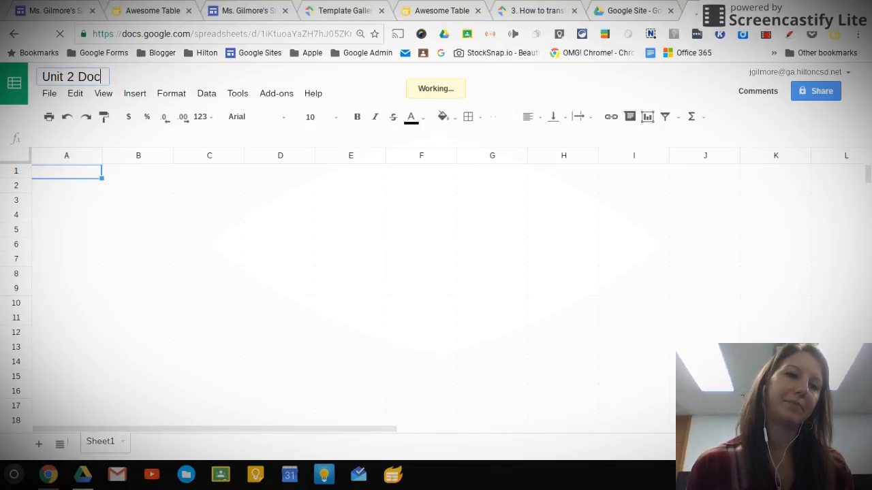
pyautogui.write(' Libra')
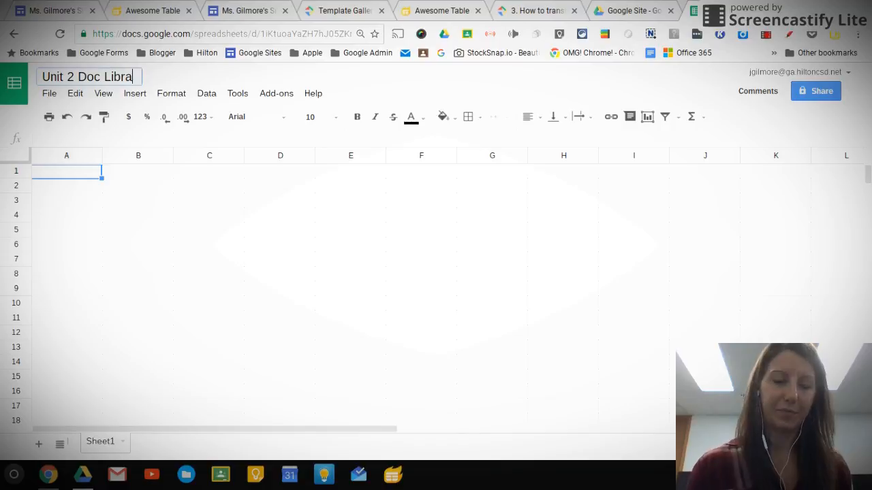
pyautogui.write('ry')
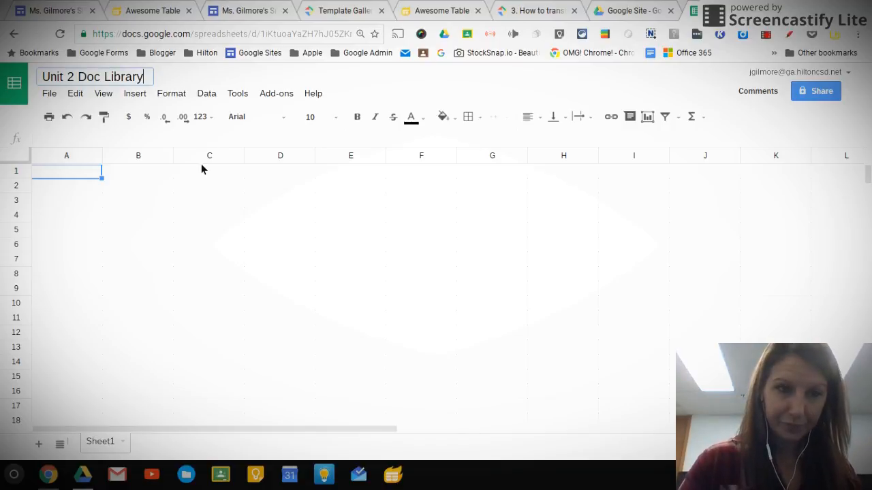
pyautogui.click(206, 215)
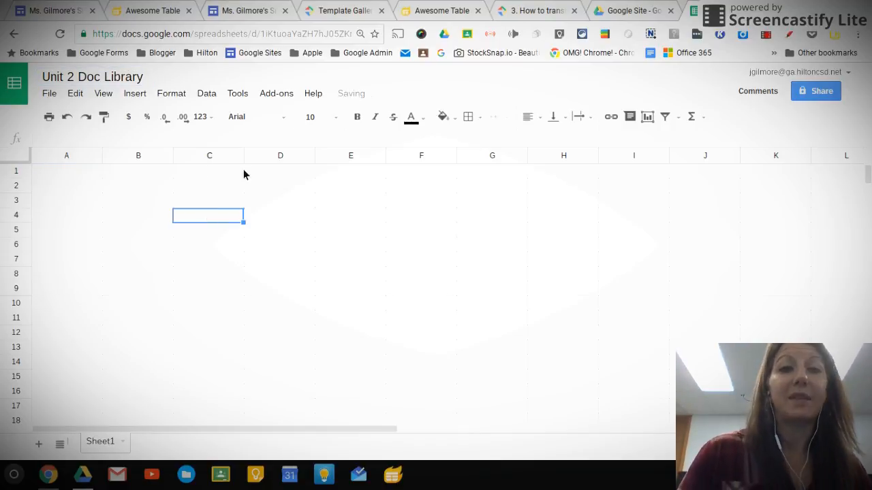
# Search the spreadsheet add-ons store for "Awesome"
pyautogui.click(279, 94)
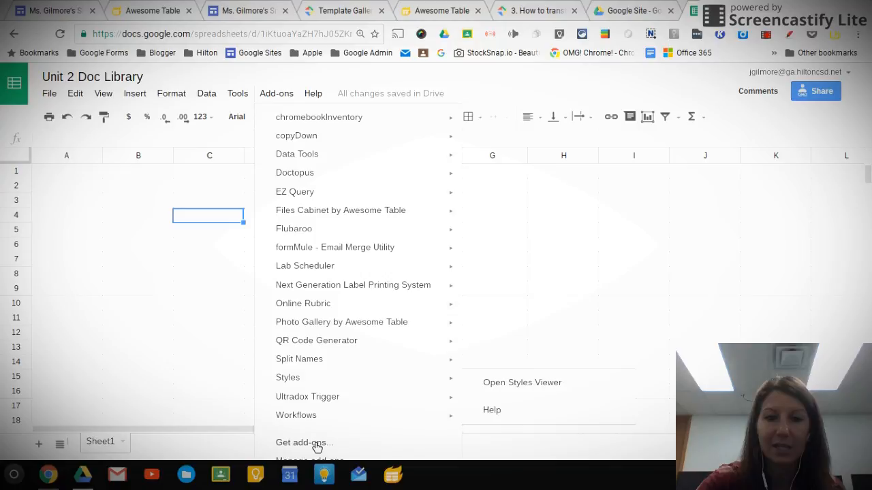
pyautogui.click(303, 443)
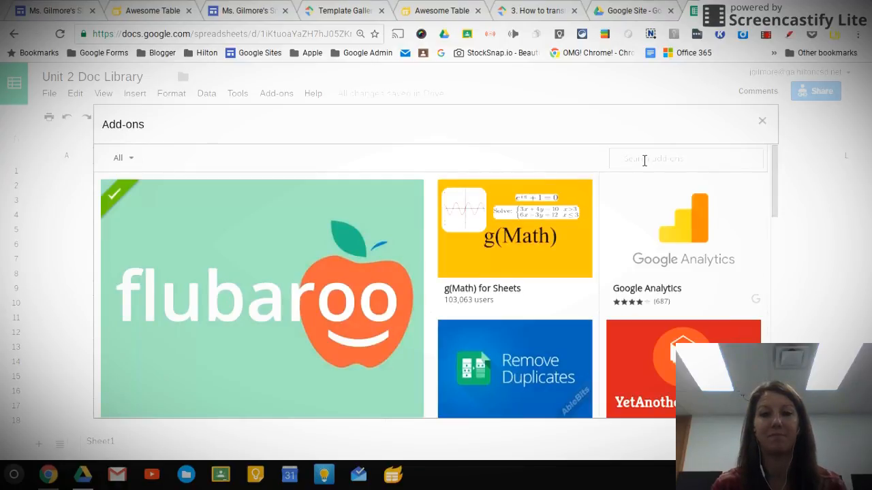
pyautogui.write('Awesome')
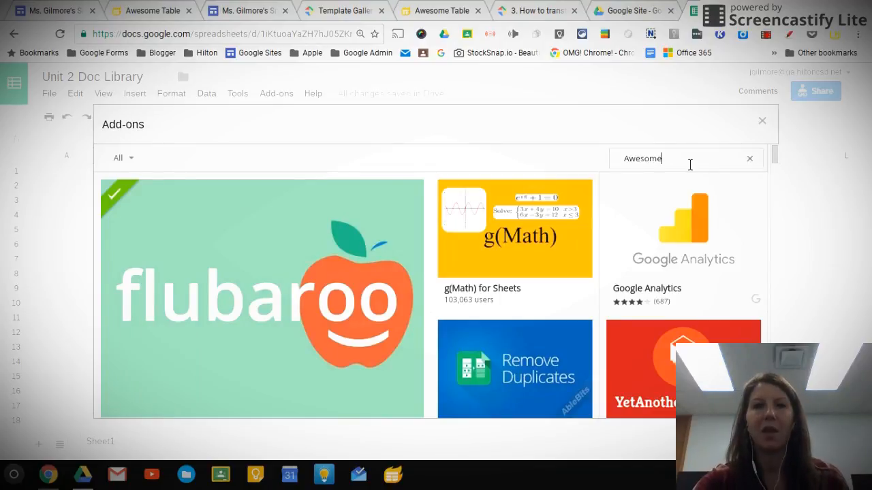
pyautogui.press('Return')
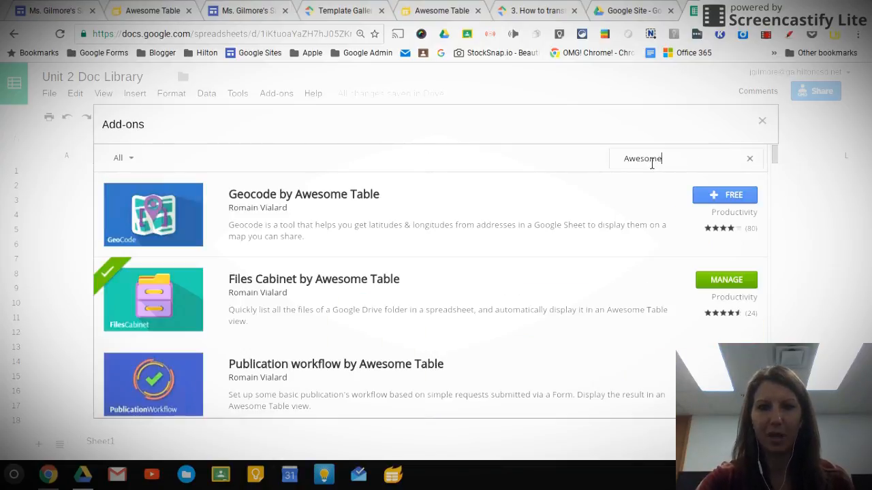
# Look through the Awesome Table add-ons for the Files Cabinet add-on and its installation state, and close the add-ons store
pyautogui.scroll(-1, 535, 205)
pyautogui.scroll(-3, 531, 226)
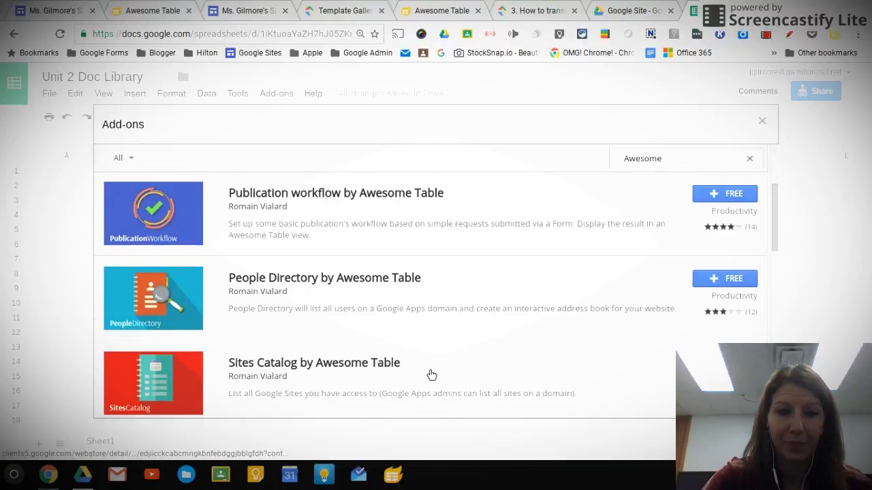
pyautogui.scroll(-3, 428, 379)
pyautogui.scroll(-3, 428, 379)
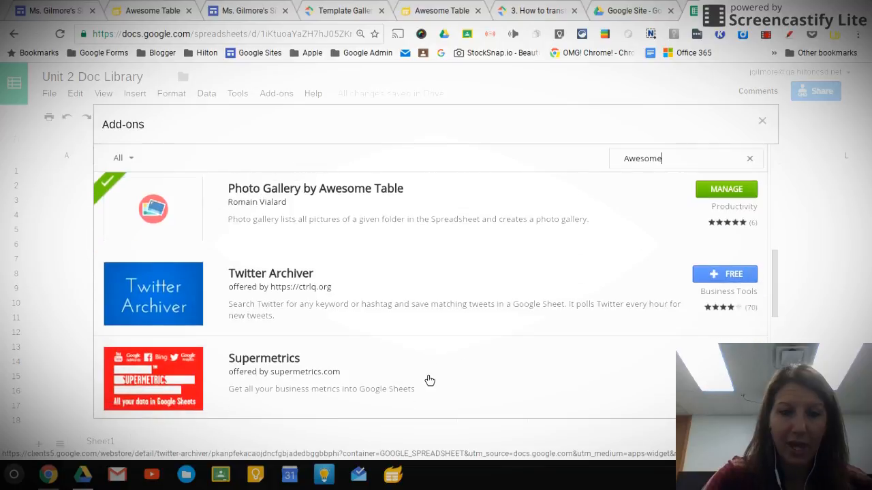
pyautogui.scroll(-2, 430, 380)
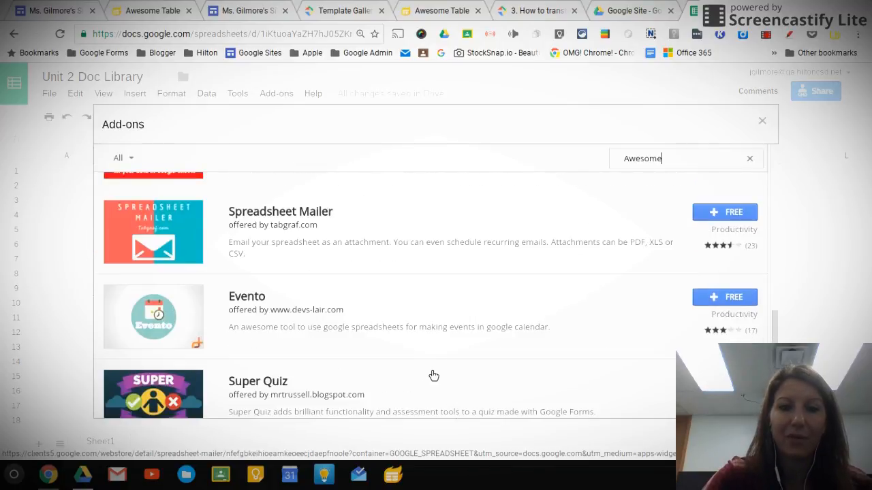
pyautogui.scroll(-2, 432, 375)
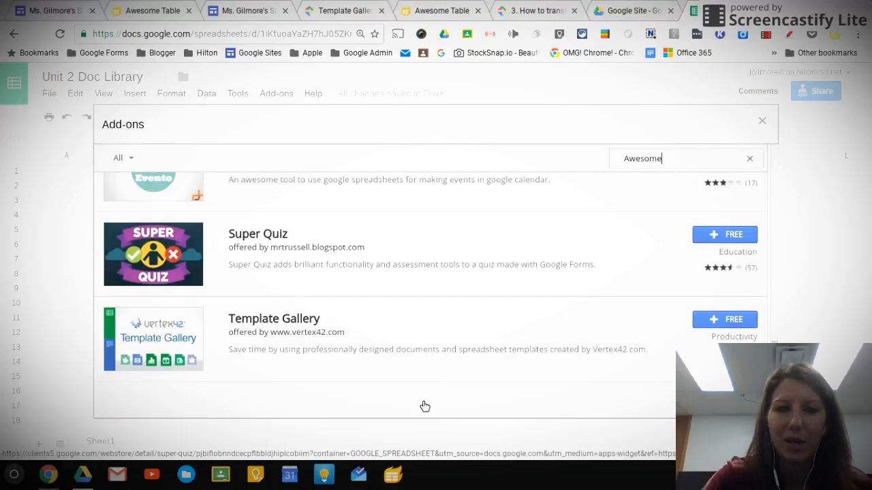
pyautogui.scroll(5, 384, 289)
pyautogui.scroll(8, 381, 295)
pyautogui.scroll(1, 378, 303)
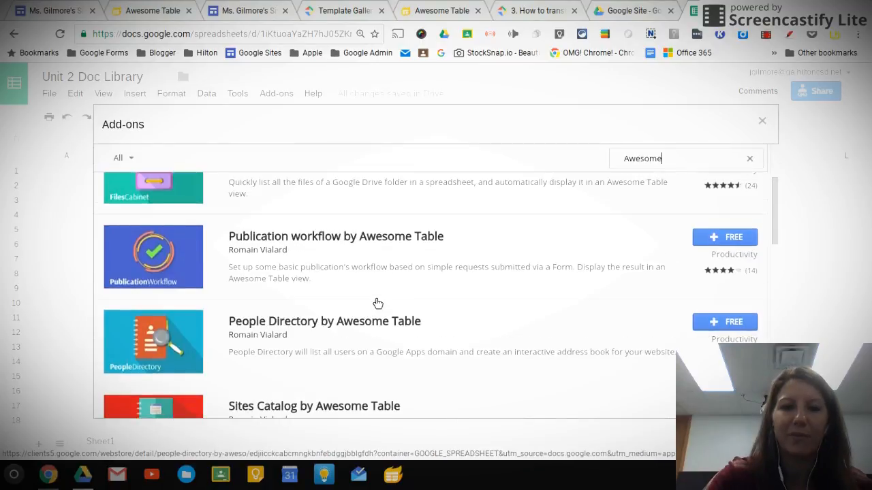
pyautogui.scroll(-3, 320, 376)
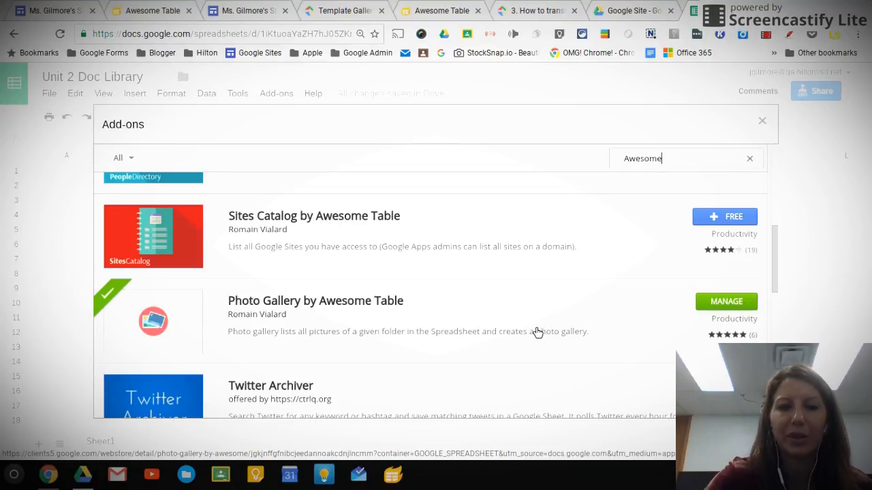
pyautogui.scroll(1, 422, 314)
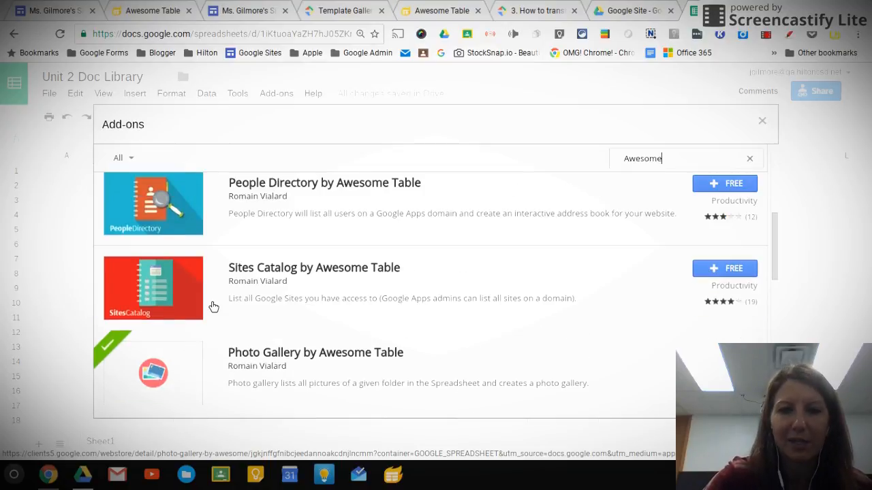
pyautogui.scroll(3, 311, 307)
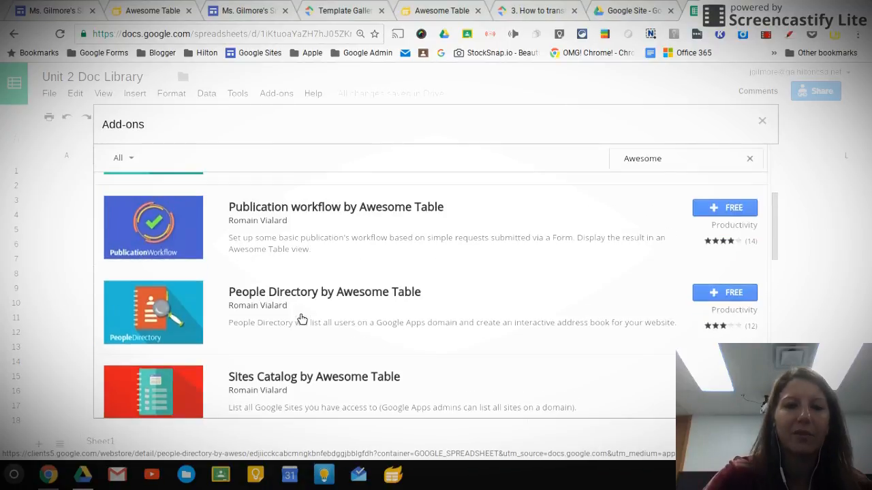
pyautogui.scroll(1, 302, 319)
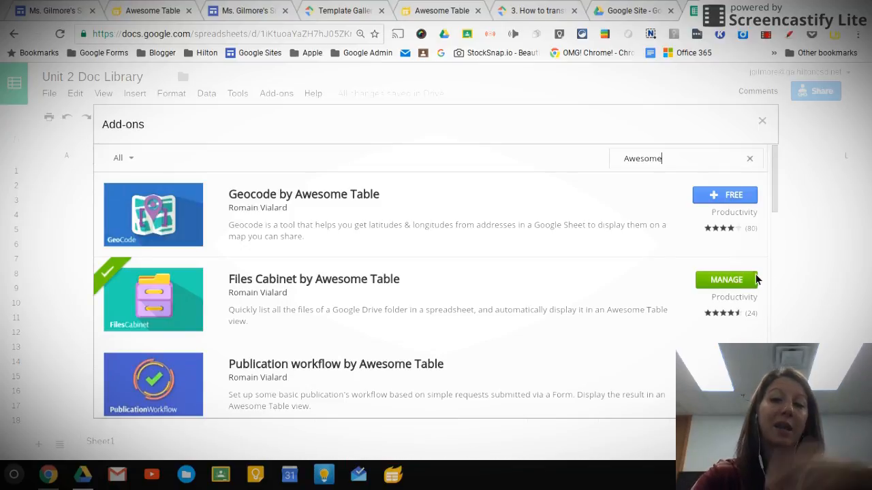
pyautogui.click(761, 123)
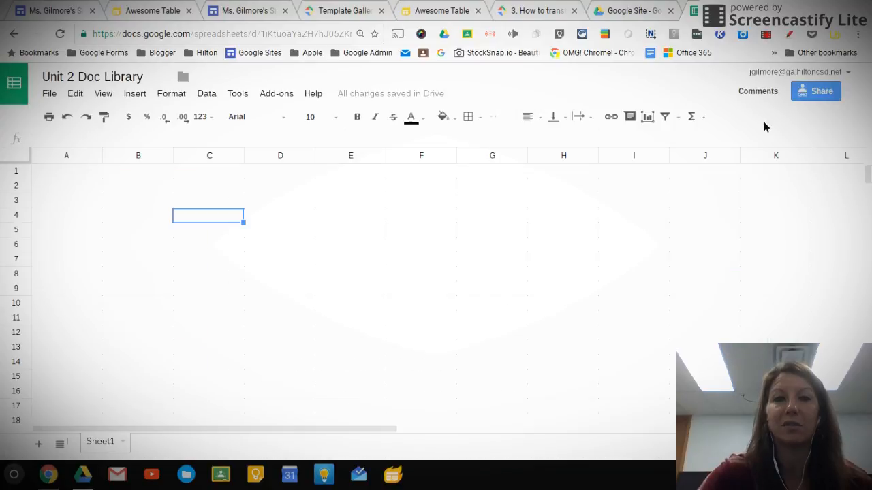
# Start the Files Cabinet by Awesome Table add-on in the Unit 2 Doc Library spreadsheet
pyautogui.click(279, 93)
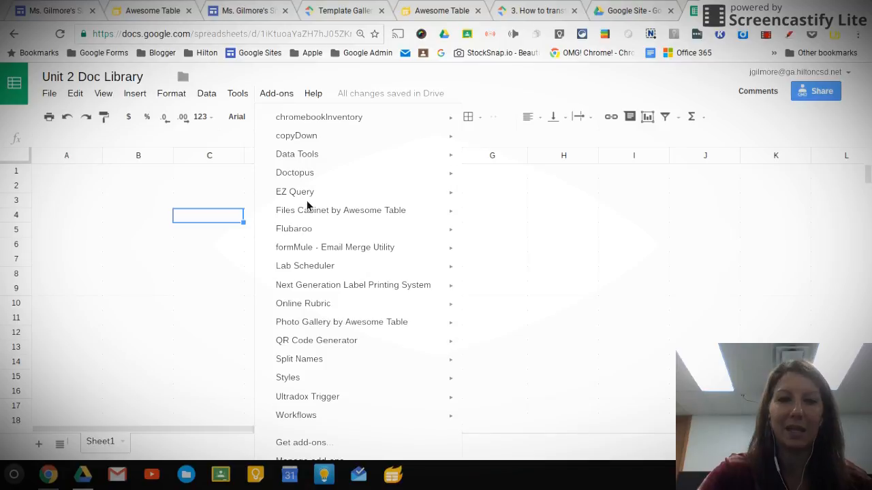
pyautogui.moveTo(316, 214)
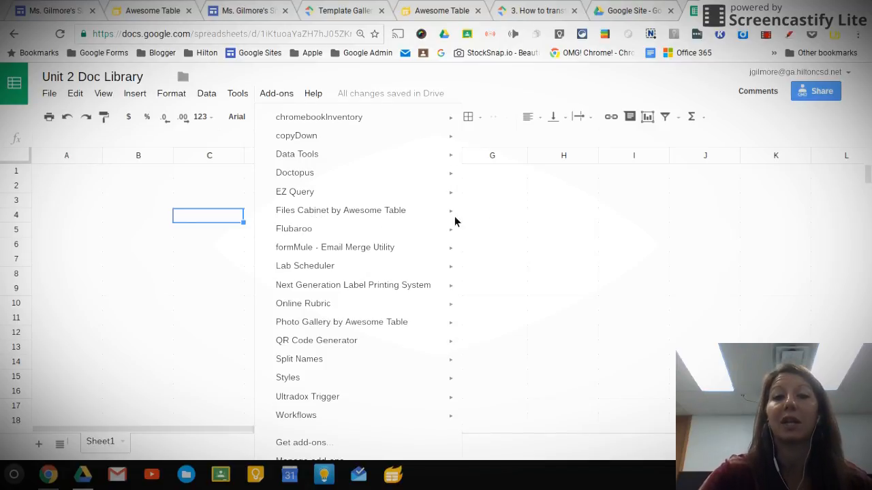
pyautogui.click(501, 223)
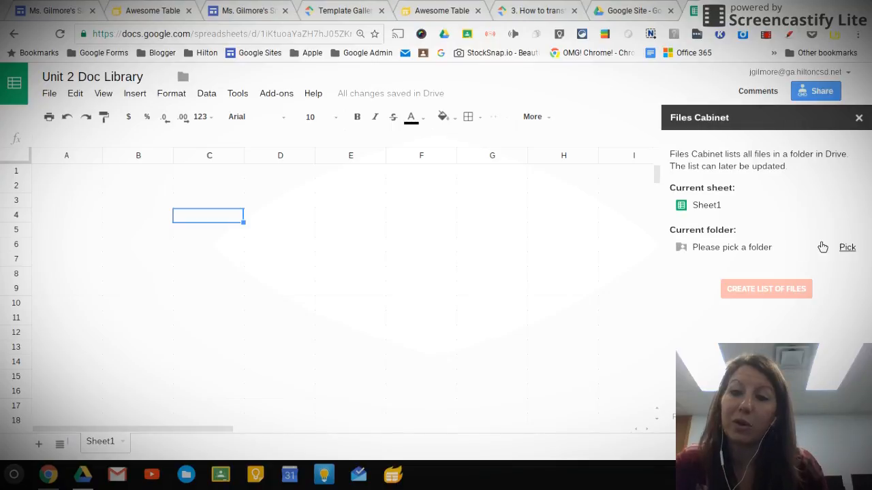
# Pick the shared Document Library folder in Drive as the folder for Files Cabinet to list
pyautogui.click(848, 249)
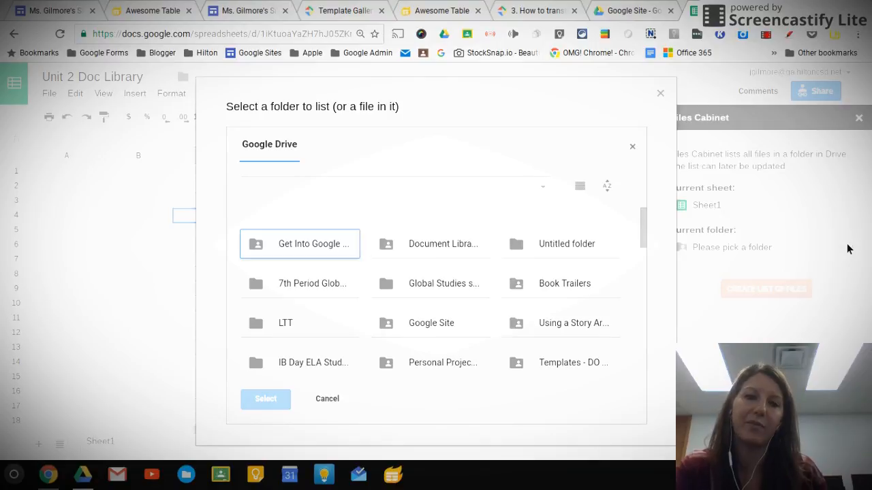
pyautogui.click(450, 244)
pyautogui.click(451, 244)
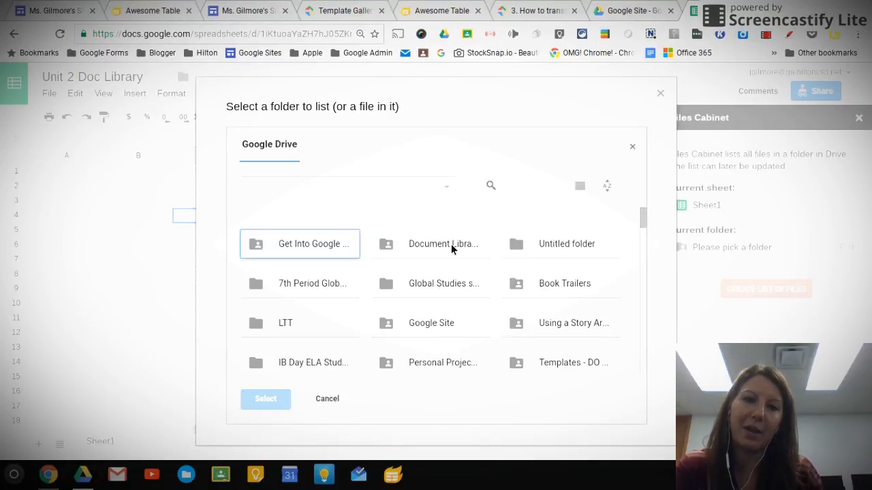
pyautogui.click(454, 246)
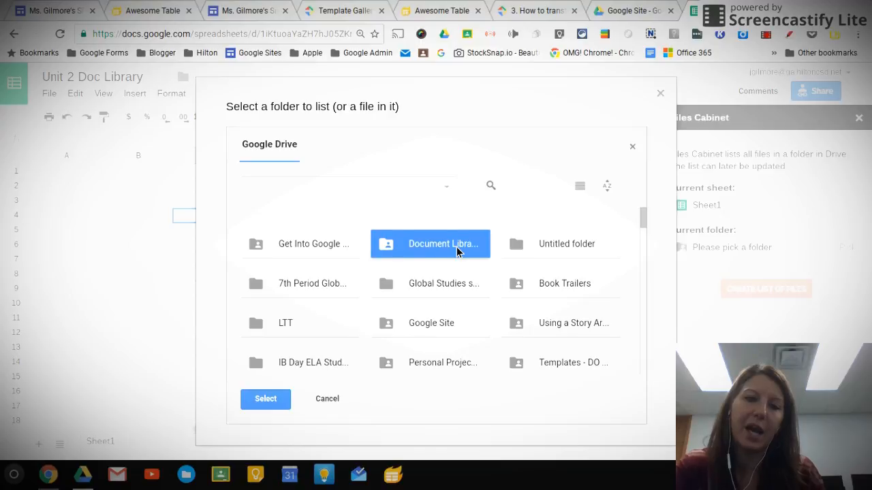
pyautogui.scroll(-2, 458, 248)
pyautogui.scroll(-1, 463, 245)
pyautogui.scroll(3, 470, 229)
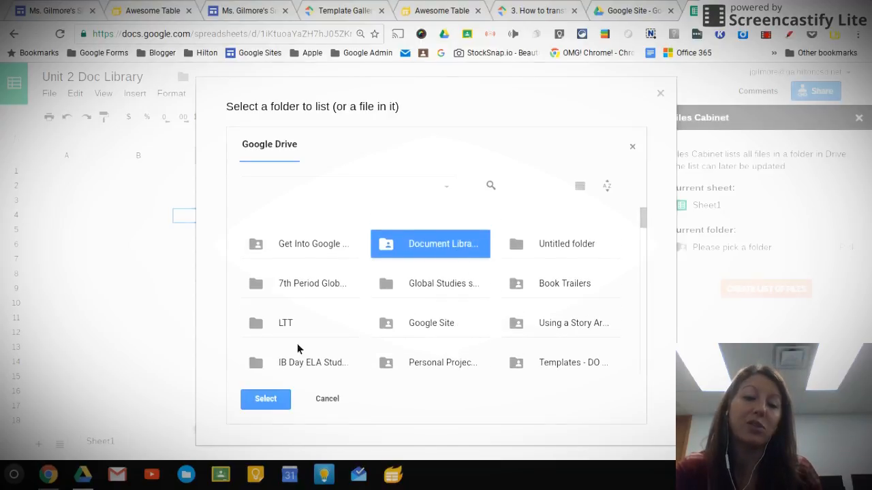
pyautogui.click(275, 401)
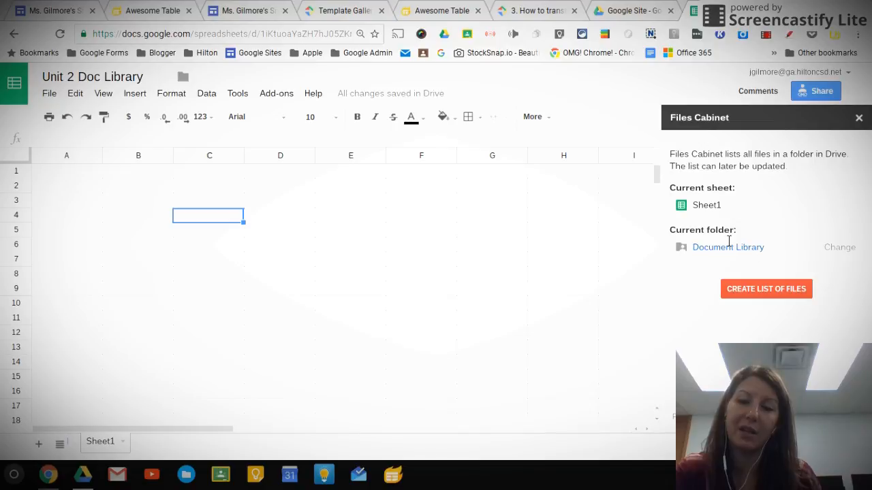
# Create the list of the folder's files in Sheet1 and review its columns through to the custom metadata
pyautogui.click(777, 292)
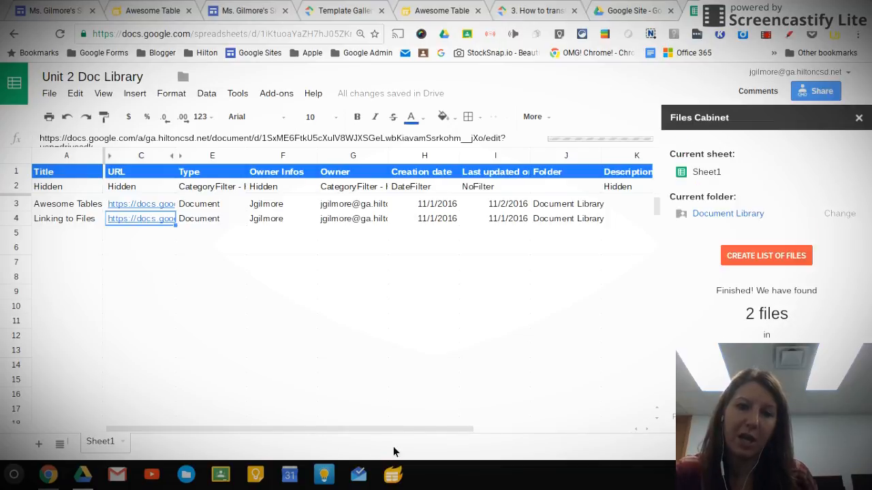
pyautogui.hscroll(5, 395, 446)
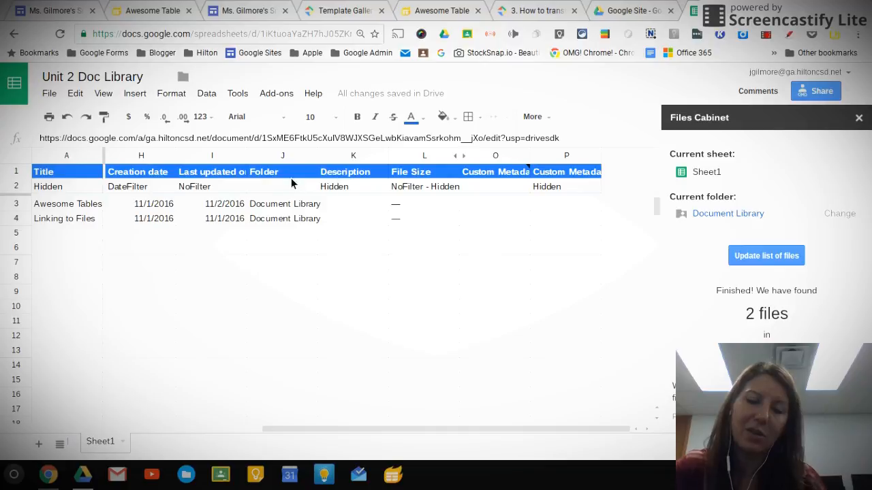
pyautogui.moveTo(502, 171)
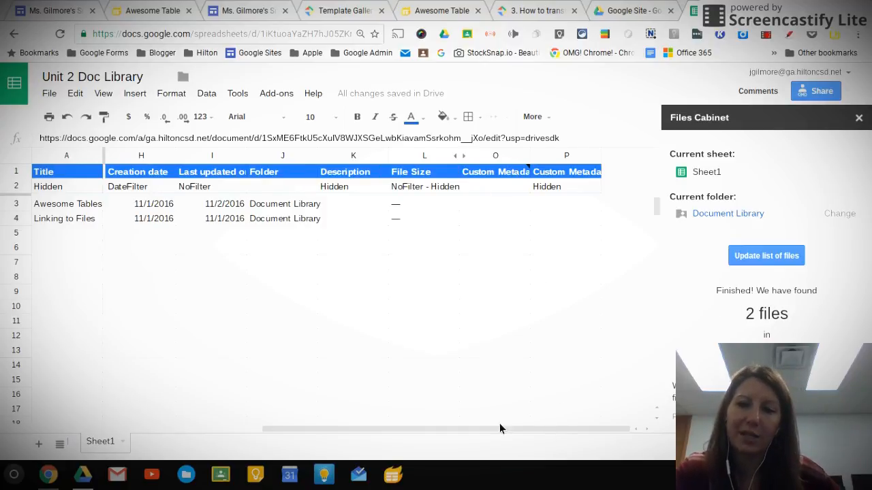
pyautogui.moveTo(500, 428); pyautogui.dragTo(316, 428)
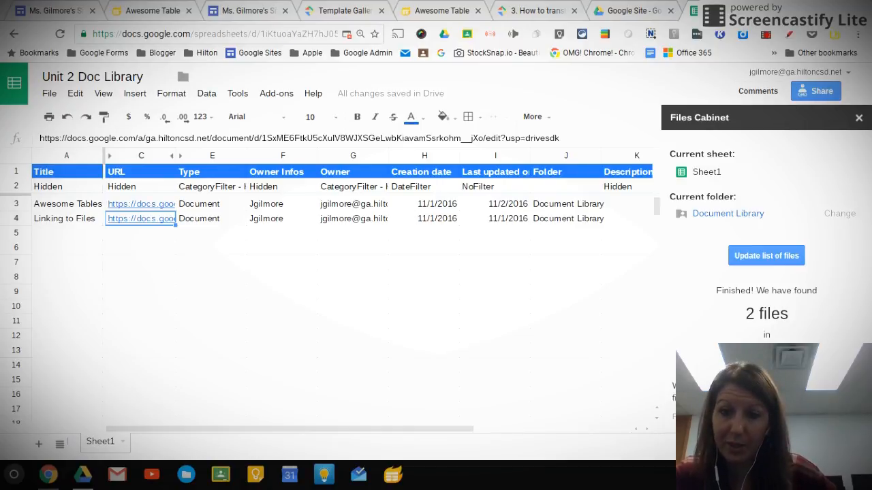
# Copy the link of the file list's Awesome Table view and open the Document Library page in the Google Site editor
pyautogui.click(766, 393)
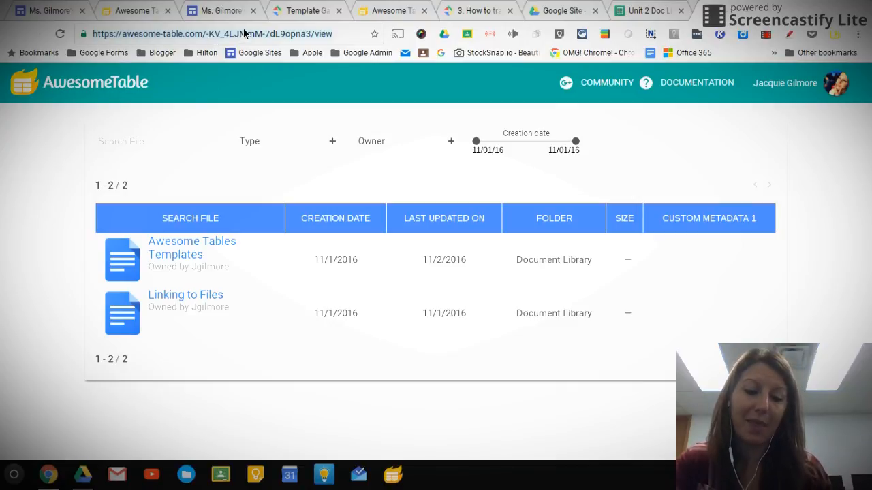
pyautogui.click(63, 8)
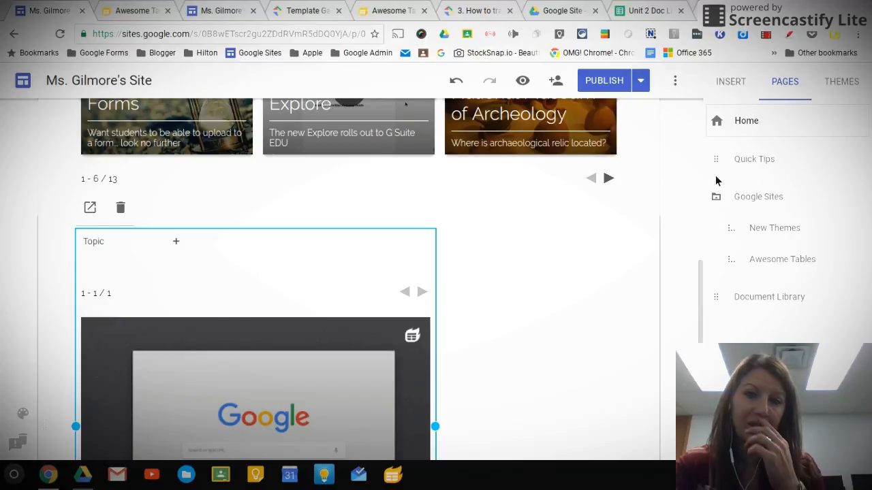
pyautogui.scroll(3, 681, 241)
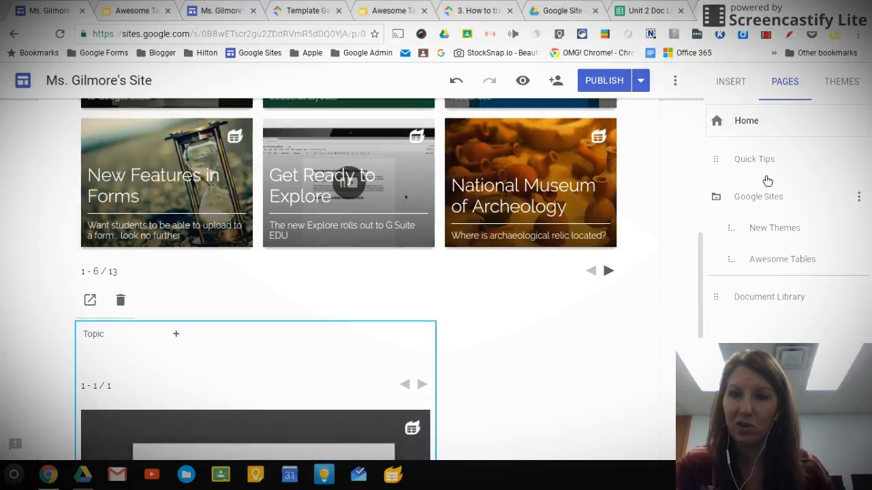
pyautogui.click(757, 171)
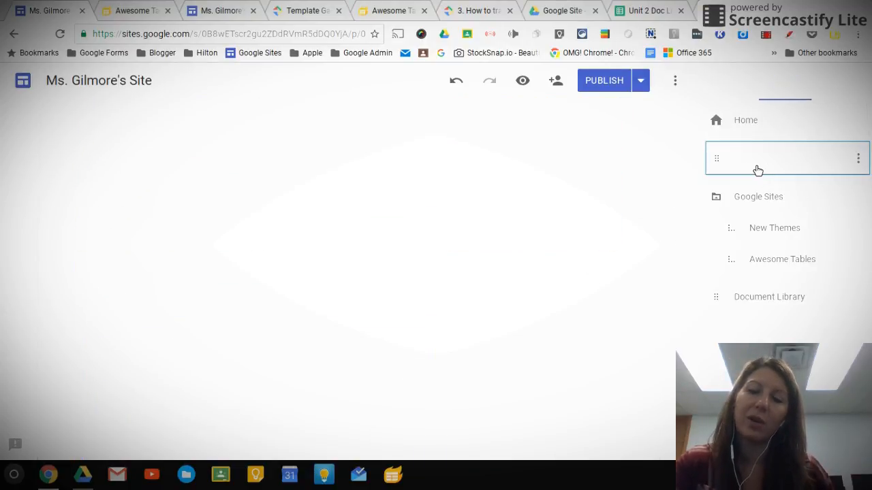
pyautogui.click(775, 301)
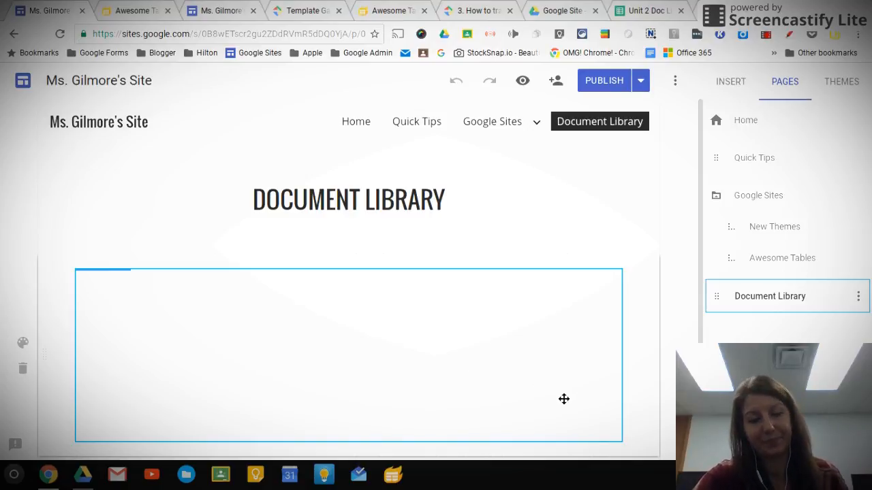
# Embed the copied Awesome Table view by its URL below the existing file table on the Document Library page
pyautogui.scroll(-2, 563, 395)
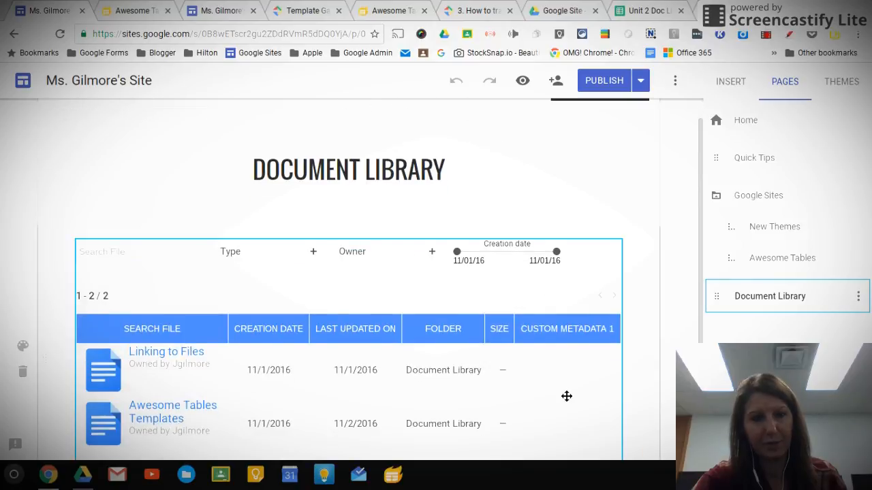
pyautogui.scroll(-2, 564, 395)
pyautogui.scroll(-2, 409, 421)
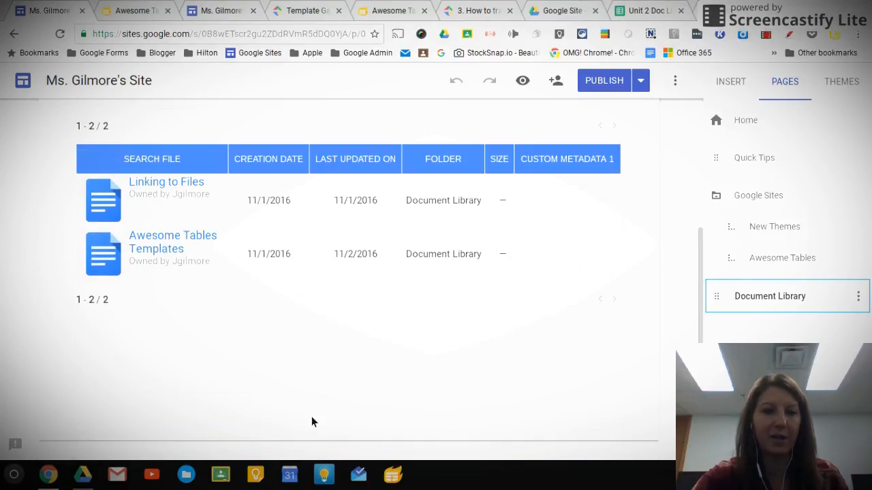
pyautogui.doubleClick(300, 368)
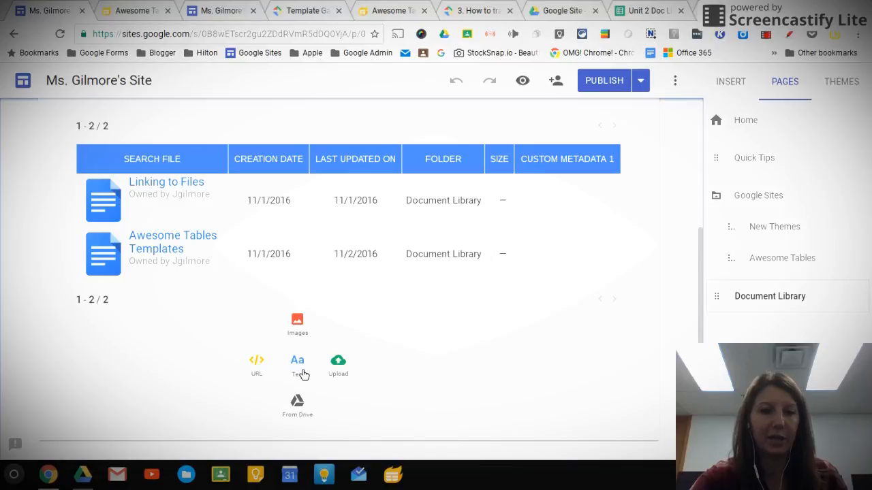
pyautogui.click(259, 371)
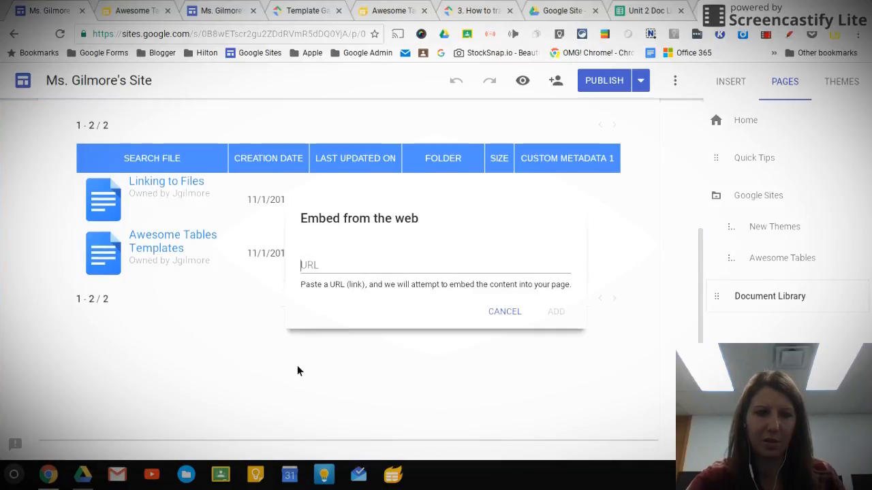
pyautogui.write('https://awesome-table.com/-KV_4LJMmM-7dL9opna3/view')
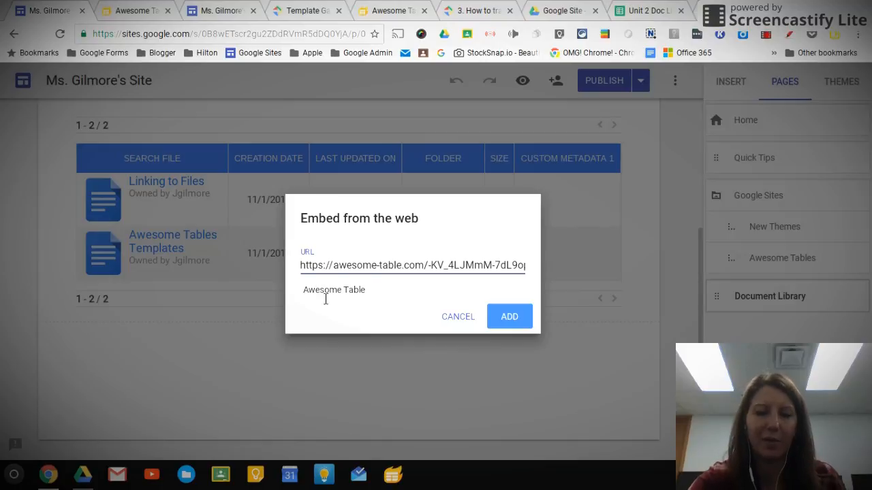
pyautogui.click(521, 330)
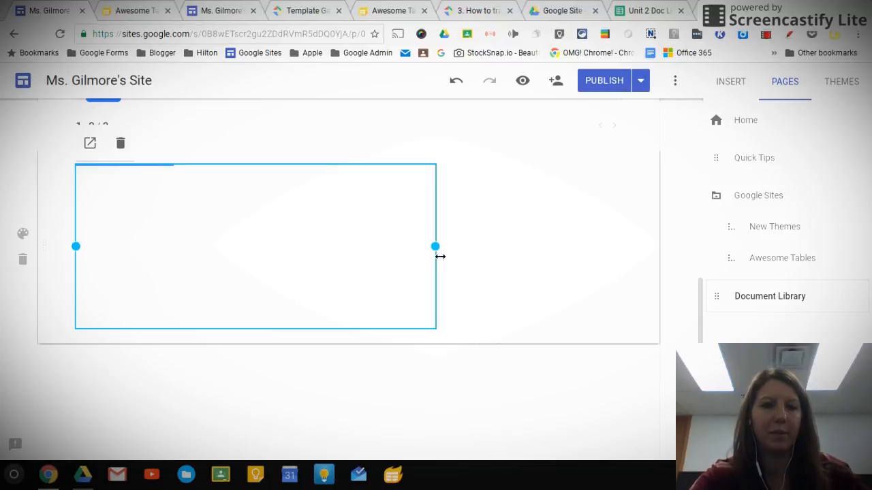
# Widen the newly embedded file table to the full content width so it matches the table above
pyautogui.scroll(-1, 442, 335)
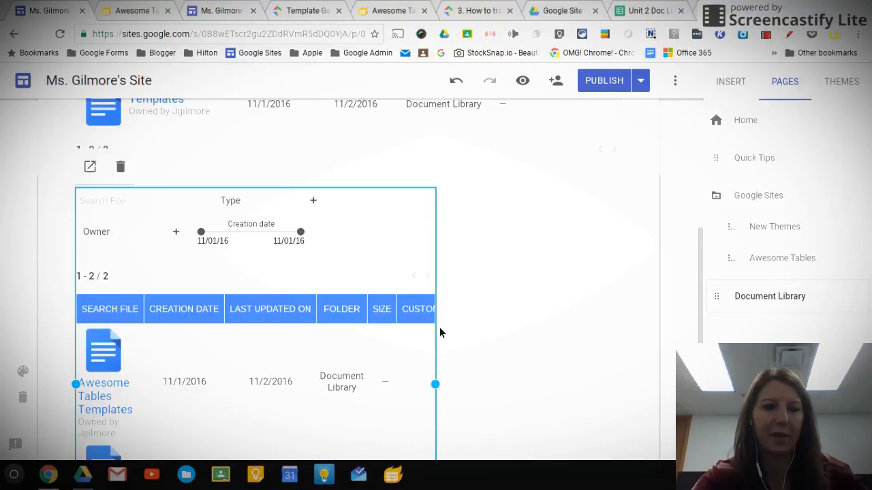
pyautogui.scroll(-2, 439, 332)
pyautogui.moveTo(436, 255); pyautogui.dragTo(616, 273)
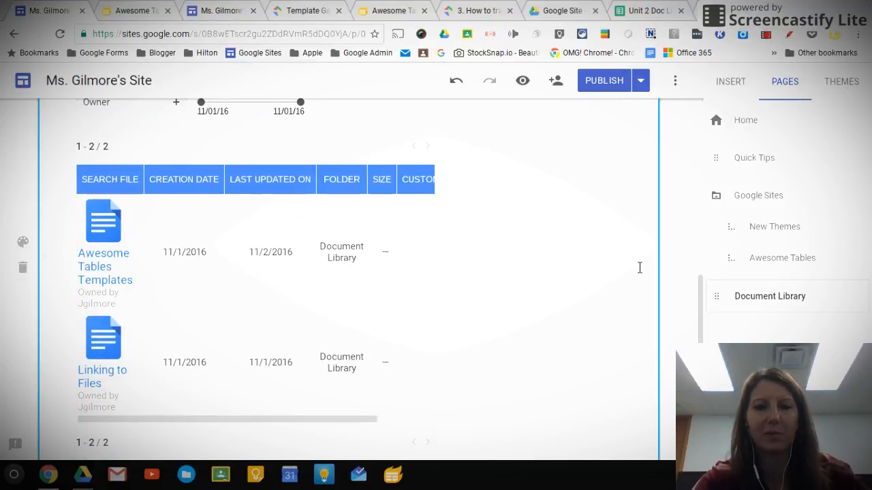
pyautogui.click(440, 269)
pyautogui.moveTo(438, 255); pyautogui.dragTo(614, 258)
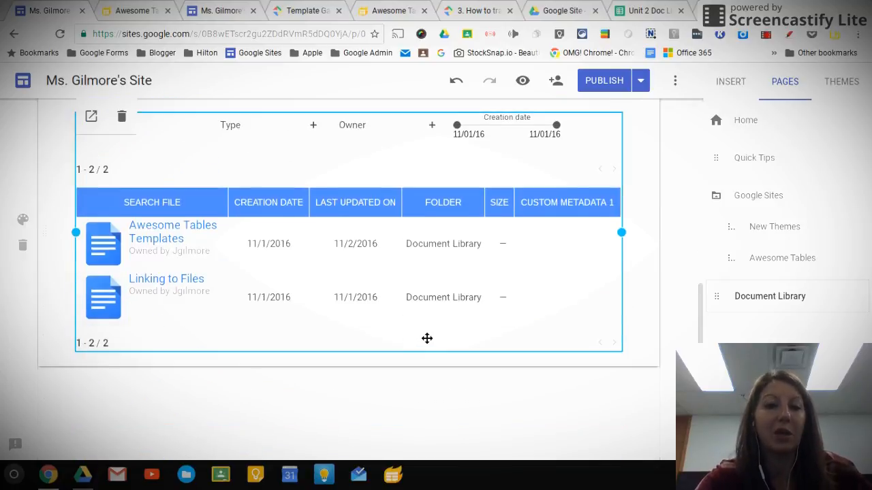
# Switch to Google Drive and browse the files in My Drive for the Cells unit 201617 document
pyautogui.click(562, 16)
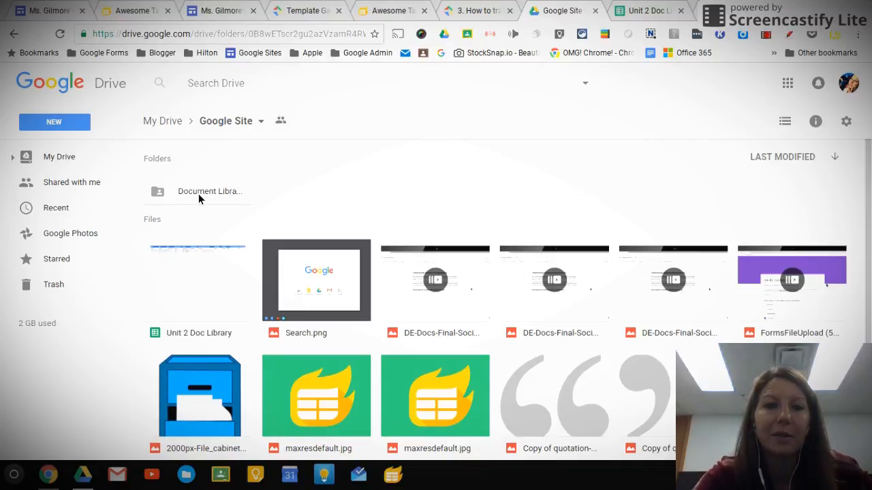
pyautogui.click(198, 194)
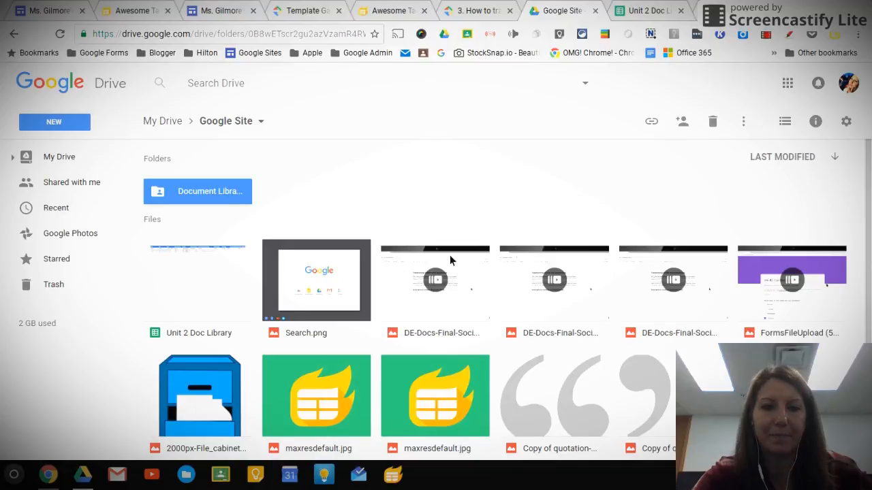
pyautogui.click(88, 162)
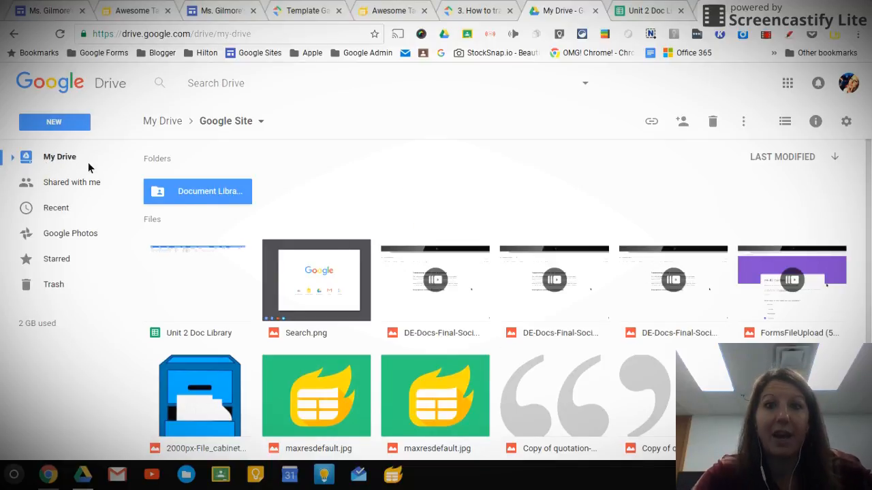
pyautogui.scroll(-2, 496, 283)
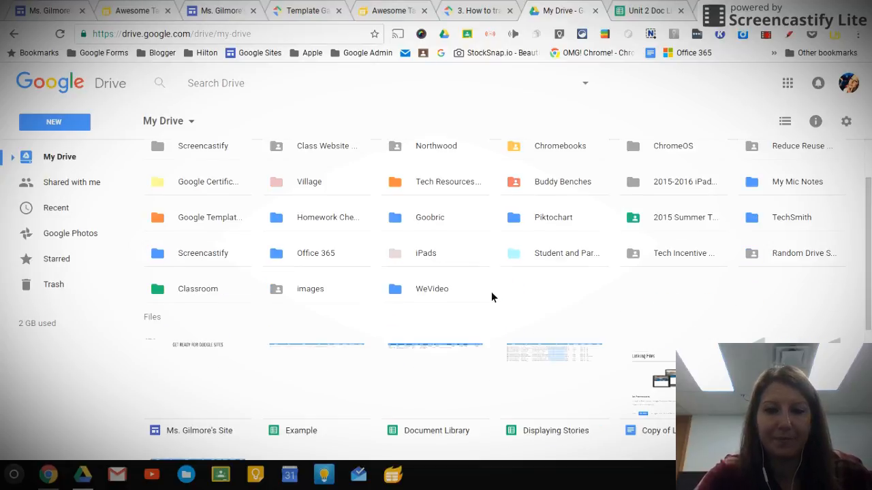
pyautogui.scroll(-4, 497, 302)
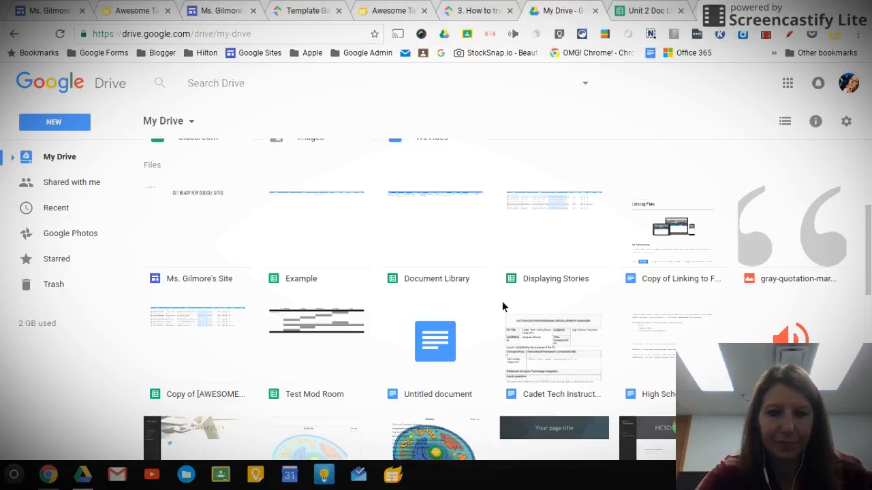
pyautogui.scroll(-5, 506, 302)
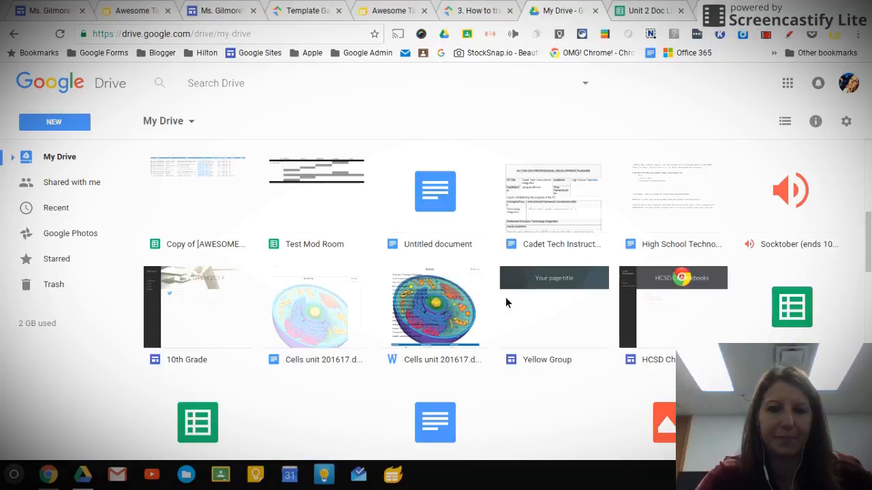
pyautogui.scroll(-1, 505, 302)
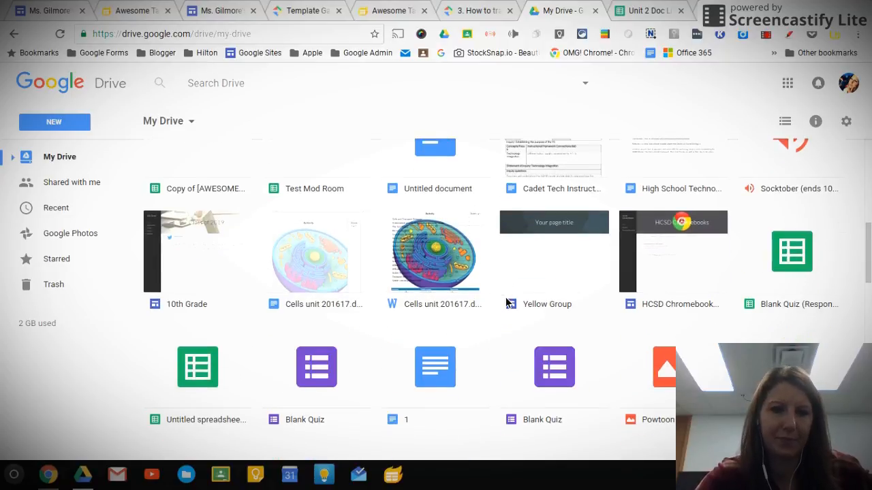
pyautogui.scroll(-1, 506, 303)
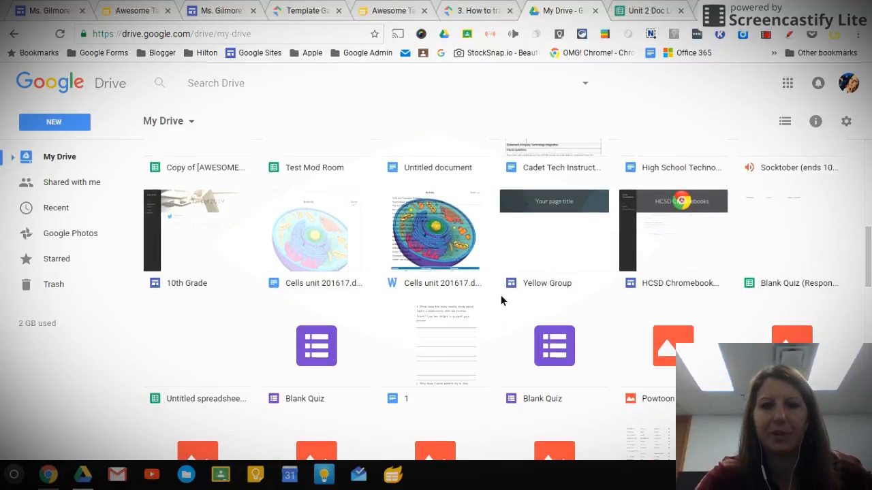
pyautogui.scroll(2, 371, 251)
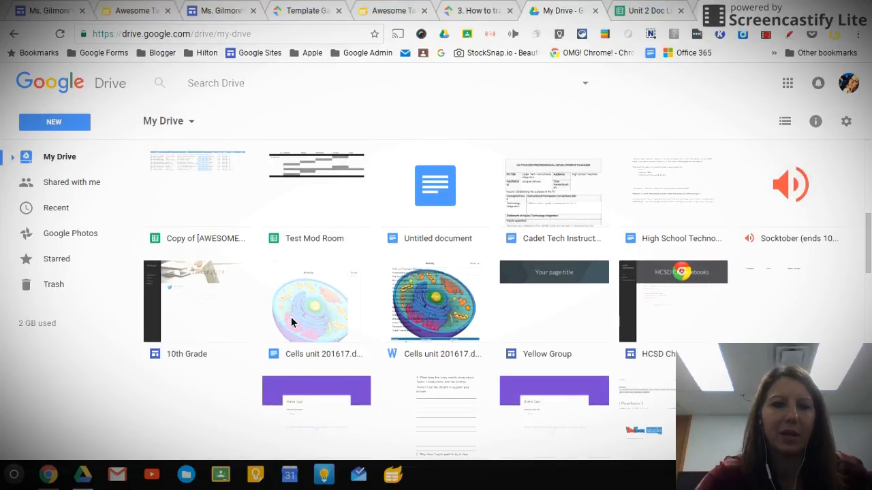
# Move the Google Docs file Cells unit 201617.docx into the Document Library folder inside Google Site, accepting that it gets shared
pyautogui.click(291, 322)
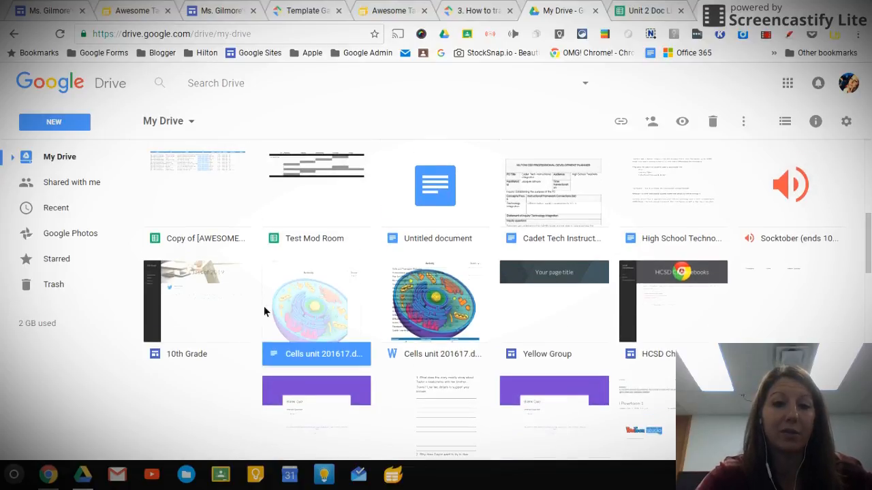
pyautogui.rightClick(308, 300)
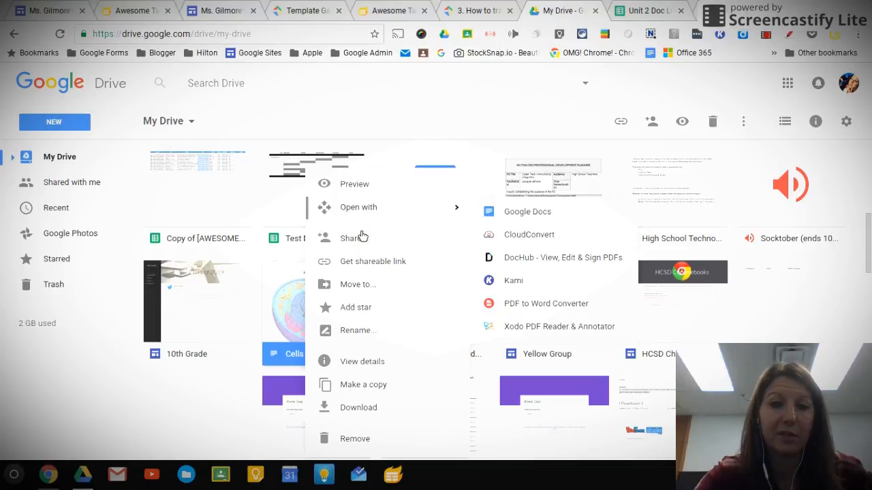
pyautogui.press('Escape')
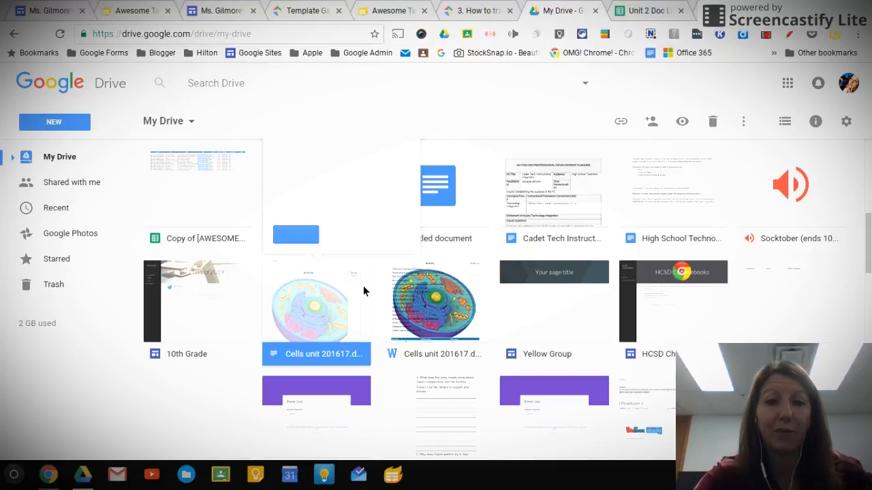
pyautogui.scroll(3, 324, 199)
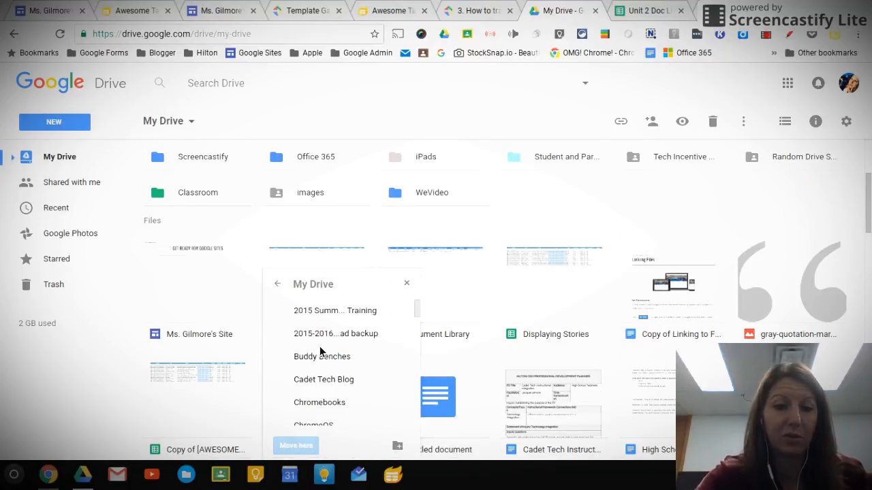
pyautogui.scroll(-2, 328, 381)
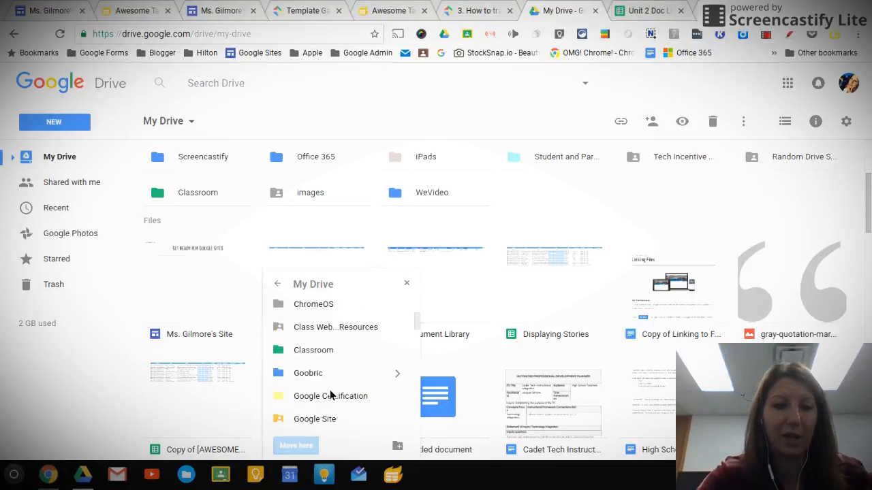
pyautogui.click(318, 420)
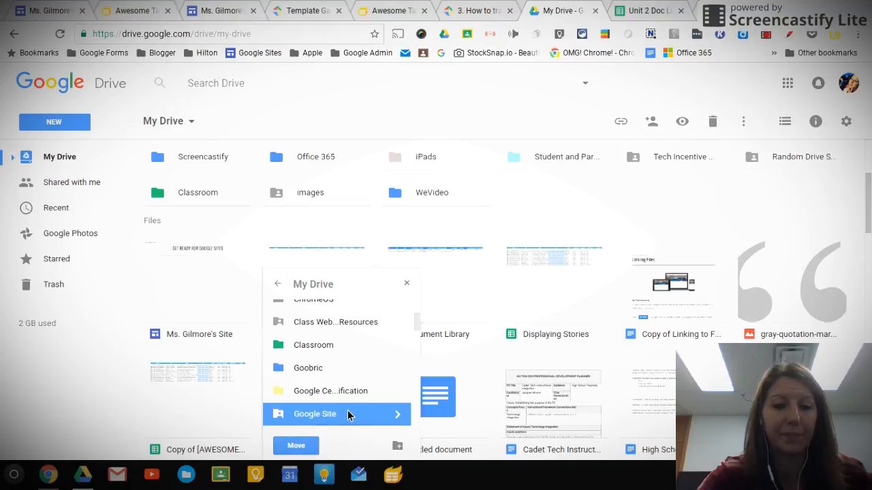
pyautogui.doubleClick(336, 416)
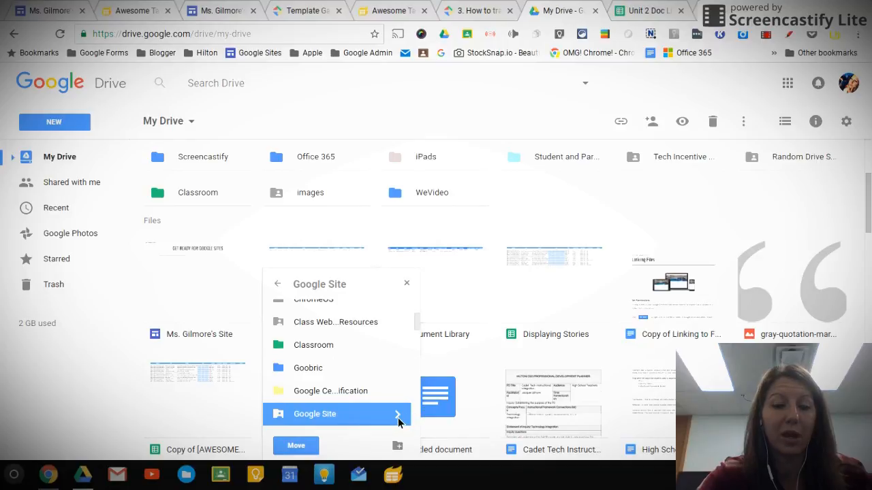
pyautogui.click(399, 415)
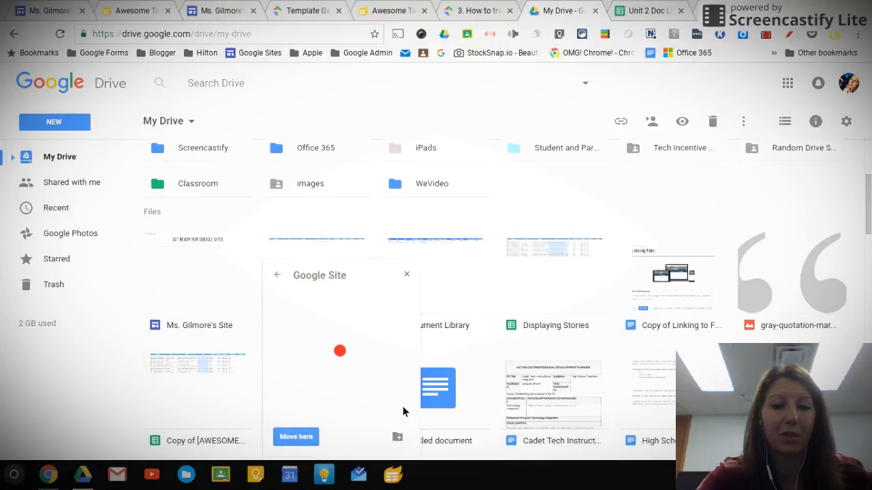
pyautogui.scroll(-2, 381, 351)
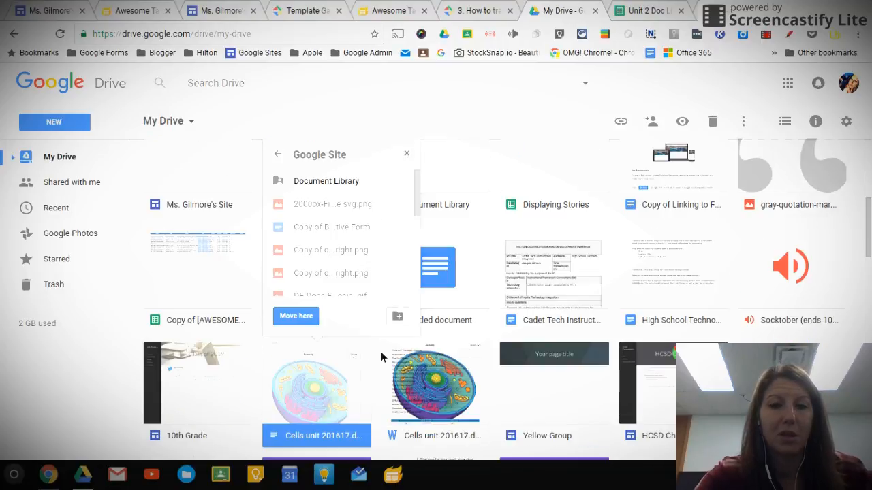
pyautogui.click(323, 185)
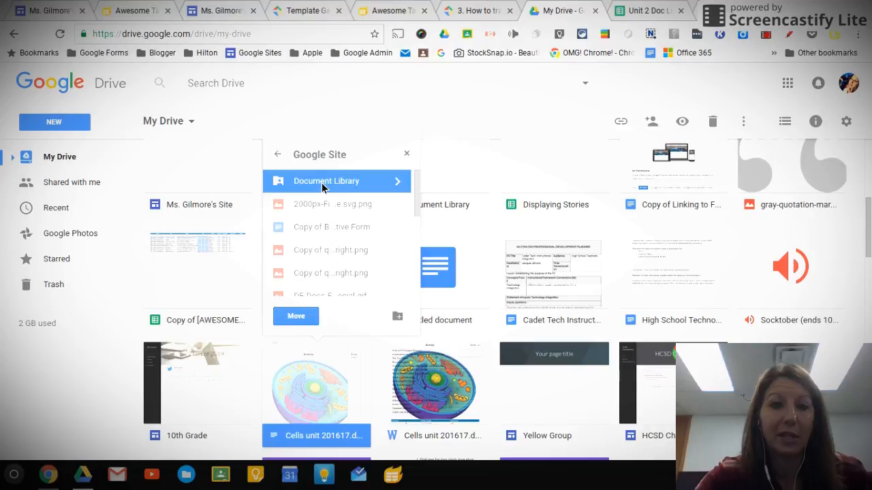
pyautogui.click(297, 317)
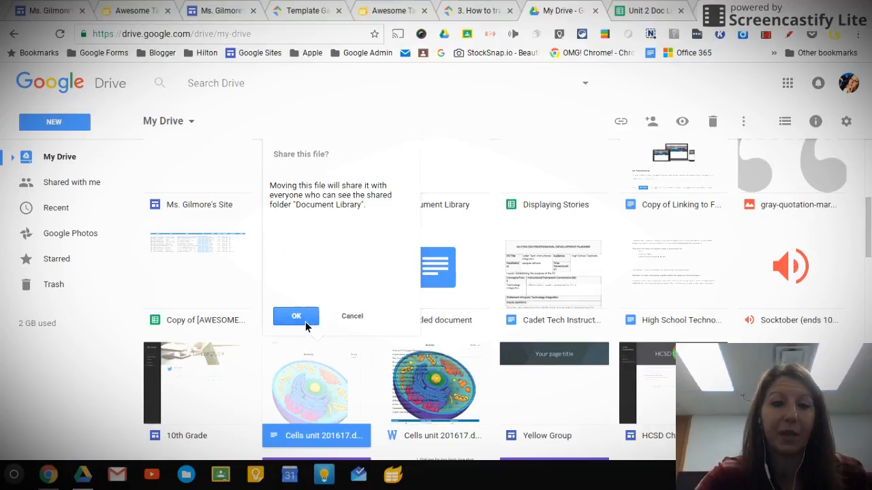
pyautogui.click(305, 325)
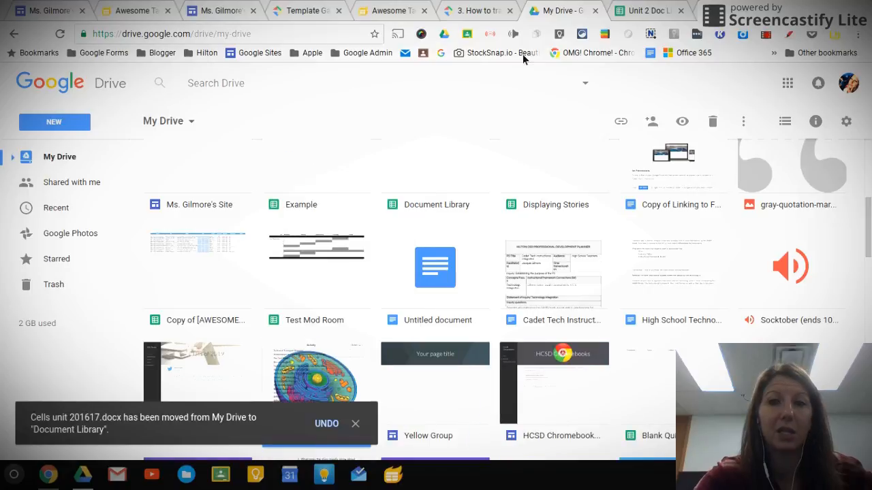
# Update the Files Cabinet list of files in the Unit 2 Doc Library spreadsheet and reload its Awesome Table view
pyautogui.click(646, 13)
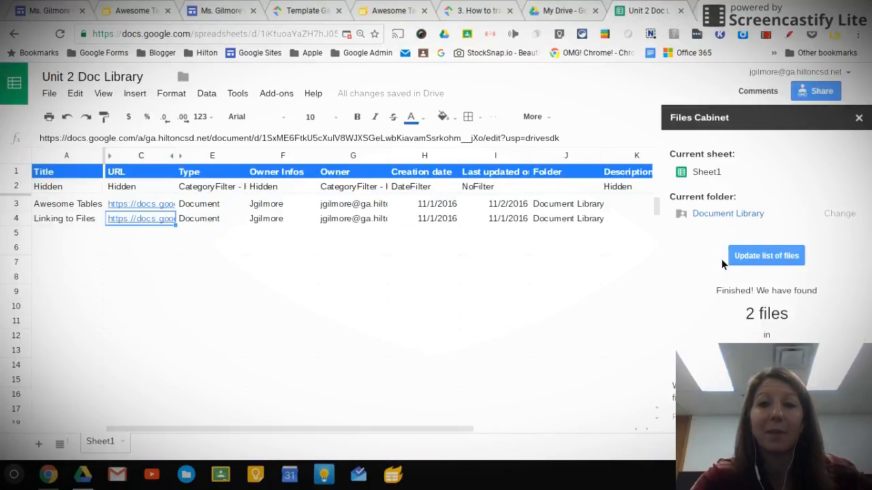
pyautogui.click(769, 256)
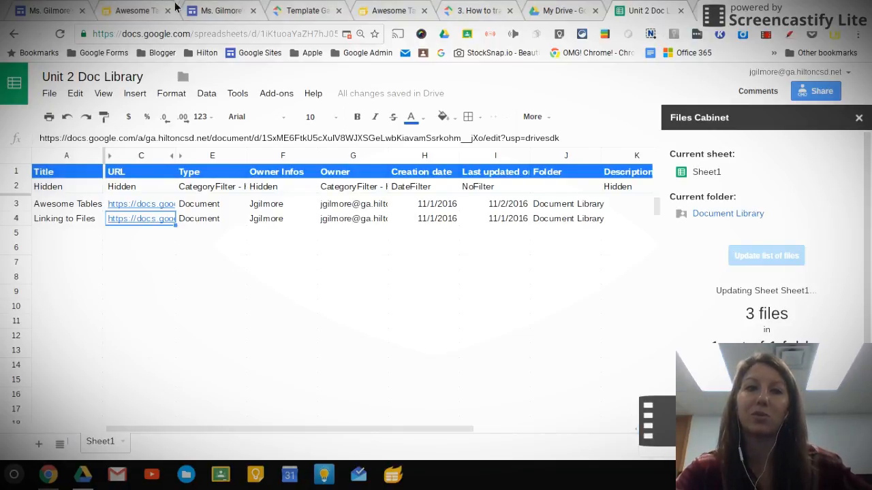
pyautogui.click(738, 12)
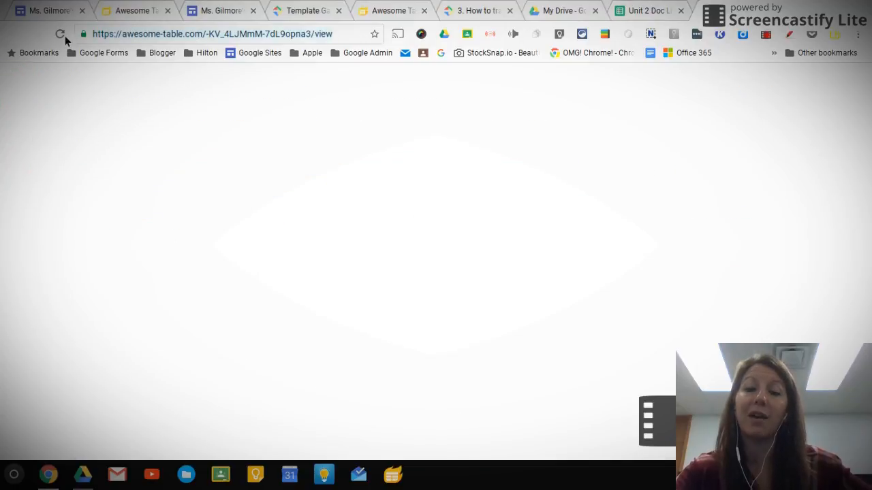
pyautogui.click(65, 34)
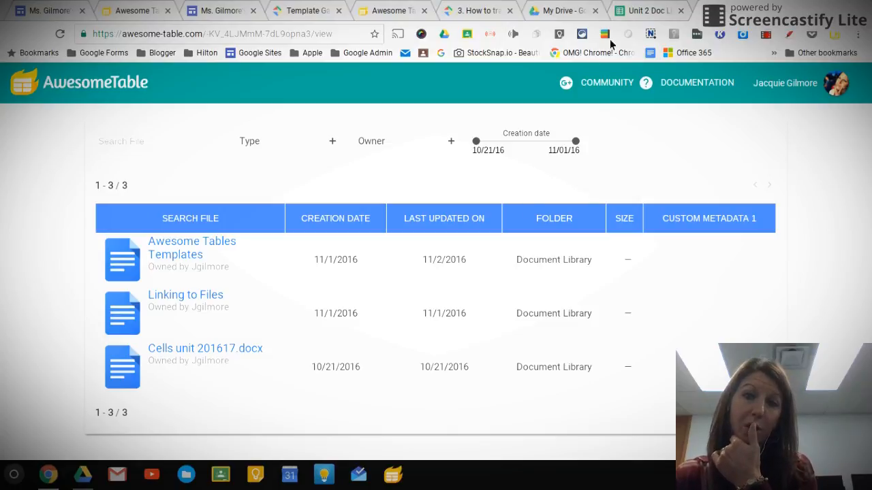
# Check the updated file rows in Sheet1 and view the Type filter's options in the Awesome Table view
pyautogui.click(622, 15)
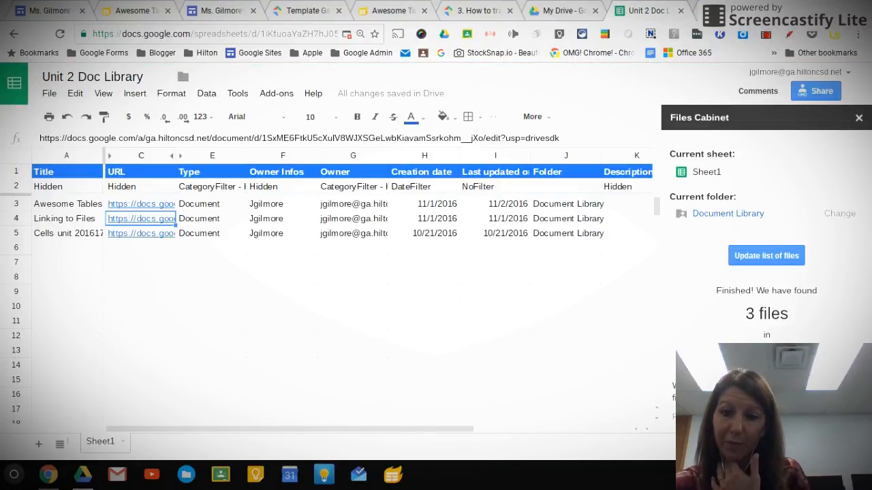
pyautogui.click(717, 11)
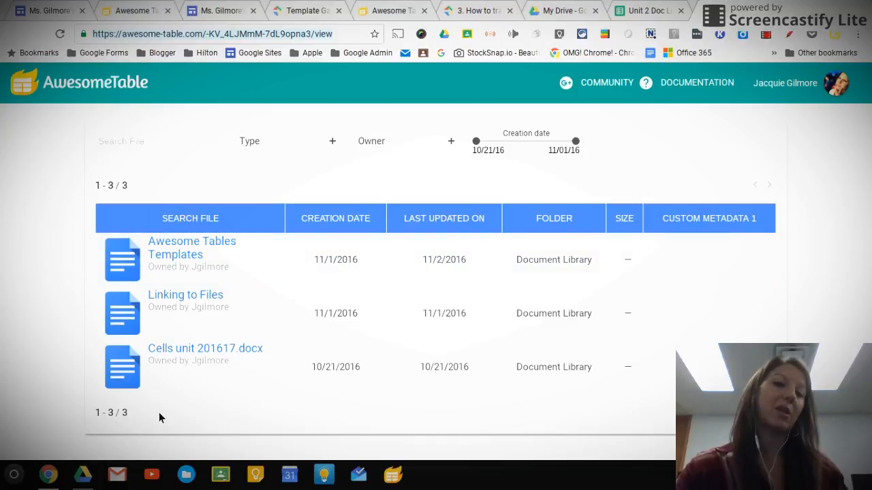
pyautogui.click(333, 142)
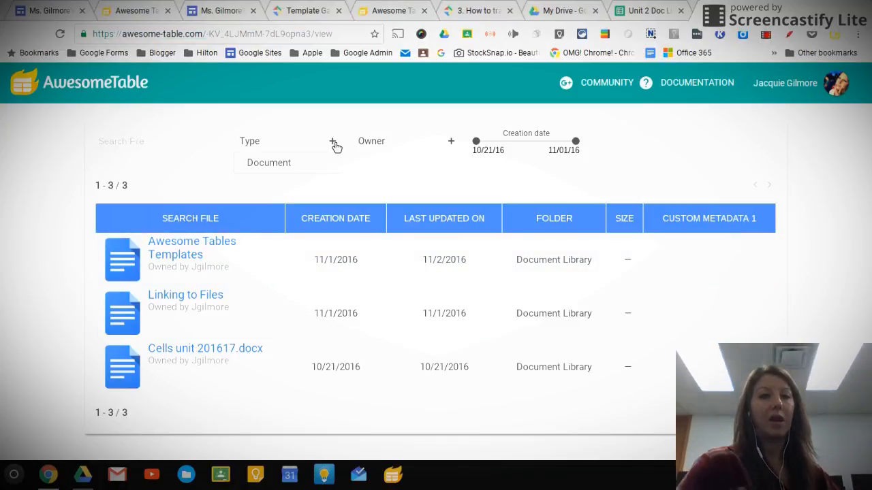
pyautogui.click(331, 149)
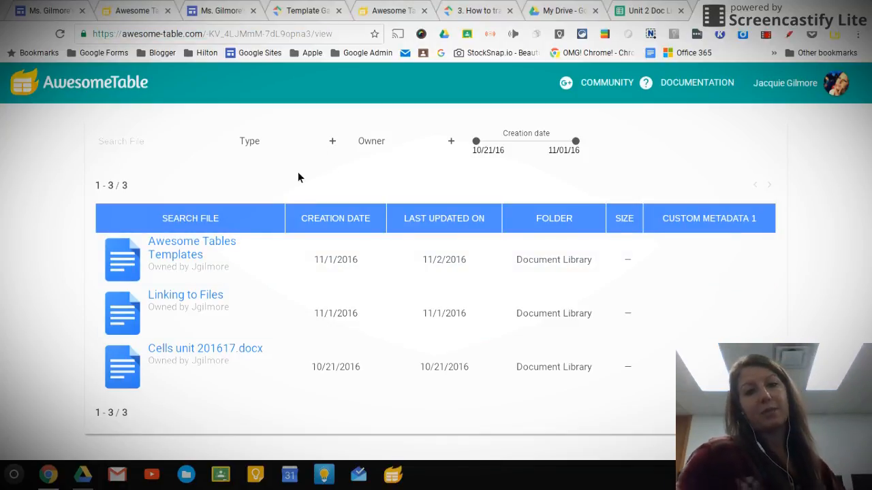